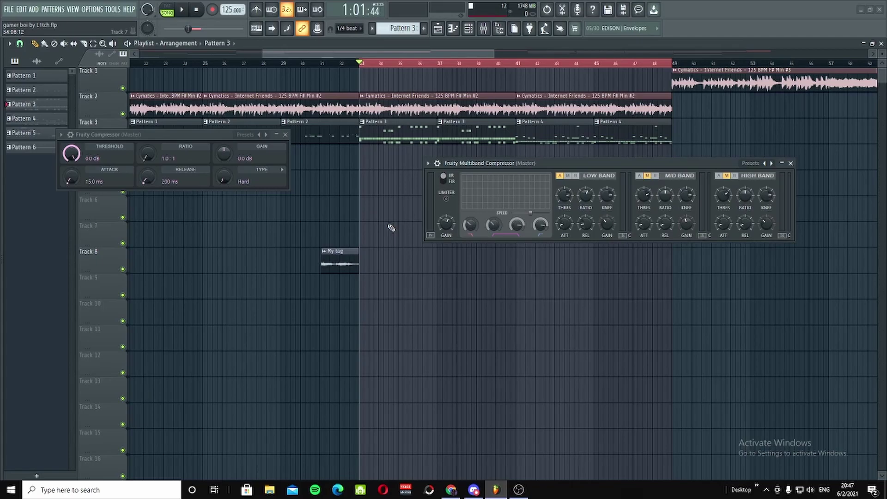
# Arrange the Fruity Compressor and Fruity Multiband Compressor windows next to each other near the top of the playlist.
pyautogui.moveTo(574, 168); pyautogui.dragTo(482, 156)
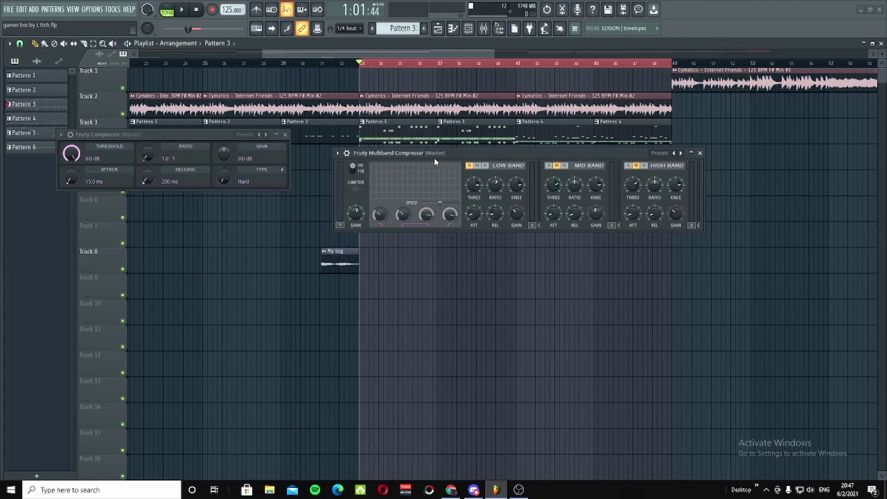
pyautogui.moveTo(463, 151); pyautogui.dragTo(491, 153)
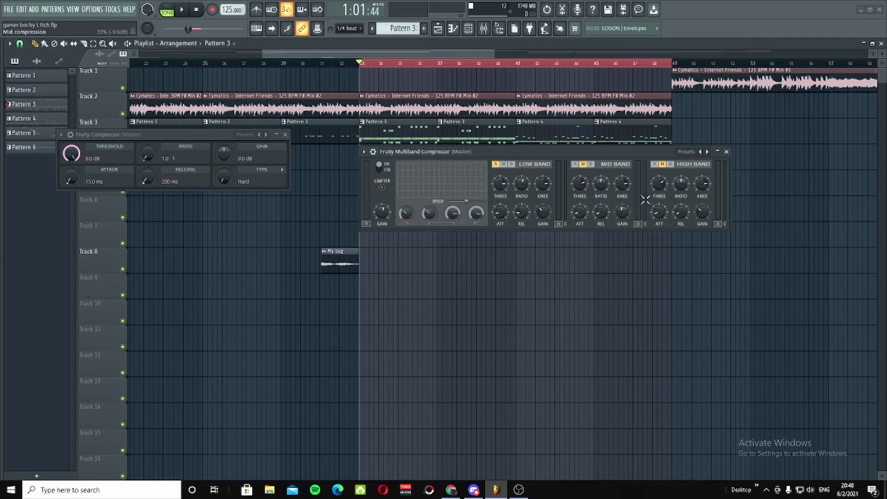
pyautogui.moveTo(556, 154); pyautogui.dragTo(571, 145)
pyautogui.moveTo(179, 137); pyautogui.dragTo(200, 139)
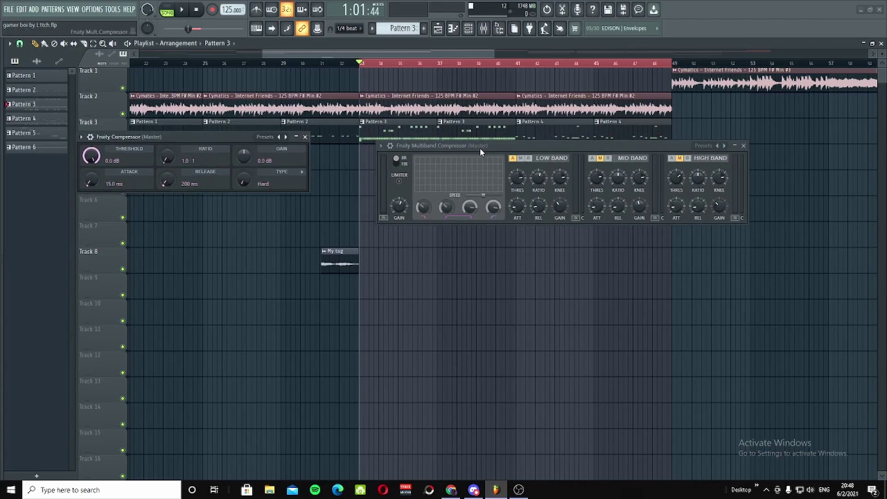
pyautogui.moveTo(478, 147); pyautogui.dragTo(482, 139)
pyautogui.moveTo(217, 140); pyautogui.dragTo(233, 138)
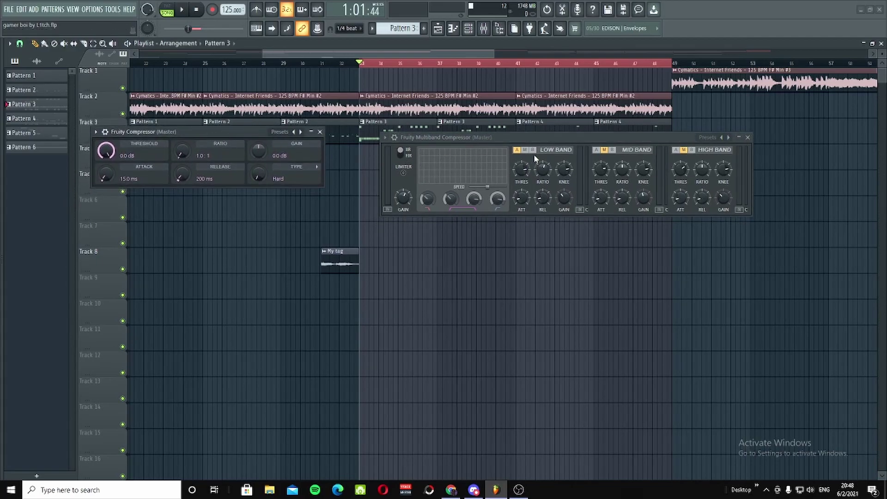
pyautogui.moveTo(529, 141); pyautogui.dragTo(481, 133)
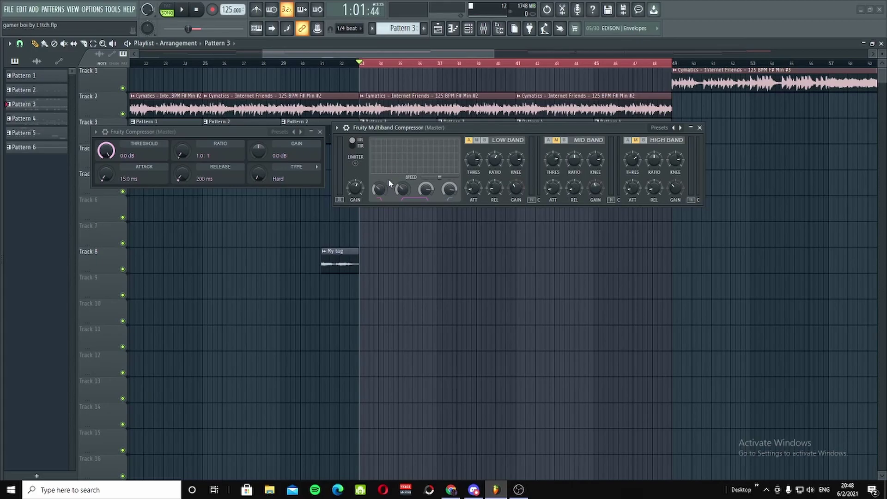
# Adjust the low band's cutoff frequency in the Fruity Multiband Compressor.
pyautogui.moveTo(378, 191); pyautogui.dragTo(378, 186)
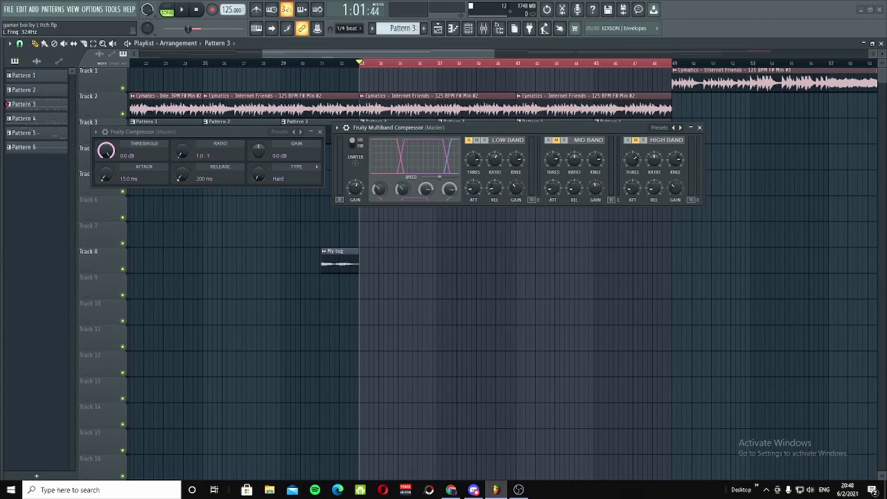
pyautogui.moveTo(378, 188); pyautogui.dragTo(378, 188)
pyautogui.moveTo(379, 189); pyautogui.dragTo(378, 190)
pyautogui.moveTo(379, 189); pyautogui.dragTo(397, 190)
pyautogui.moveTo(402, 189); pyautogui.dragTo(403, 188)
pyautogui.moveTo(379, 190); pyautogui.dragTo(379, 193)
pyautogui.moveTo(380, 193); pyautogui.dragTo(379, 191)
pyautogui.moveTo(384, 190)
pyautogui.mouseDown()
pyautogui.moveTo(383, 202)
pyautogui.moveTo(380, 187)
pyautogui.mouseUp()
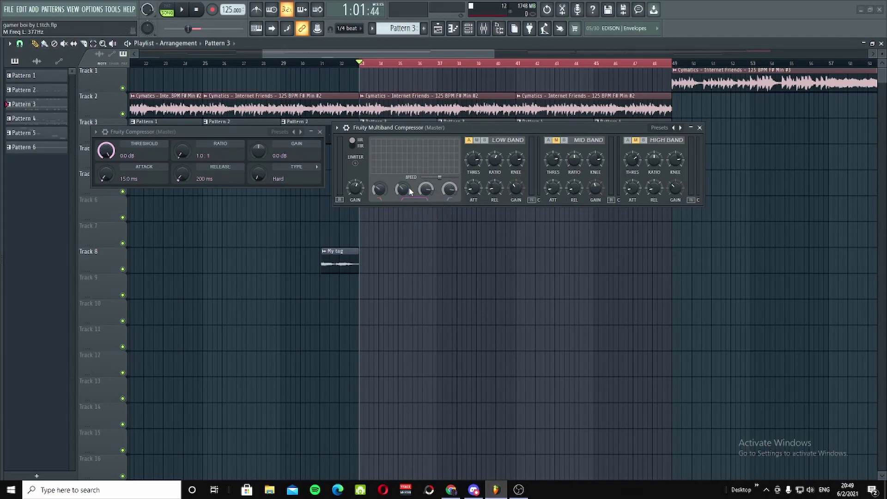
# Set the mid band's lower cutoff frequency to about 302 Hz in the Fruity Multiband Compressor.
pyautogui.moveTo(410, 191); pyautogui.dragTo(410, 198)
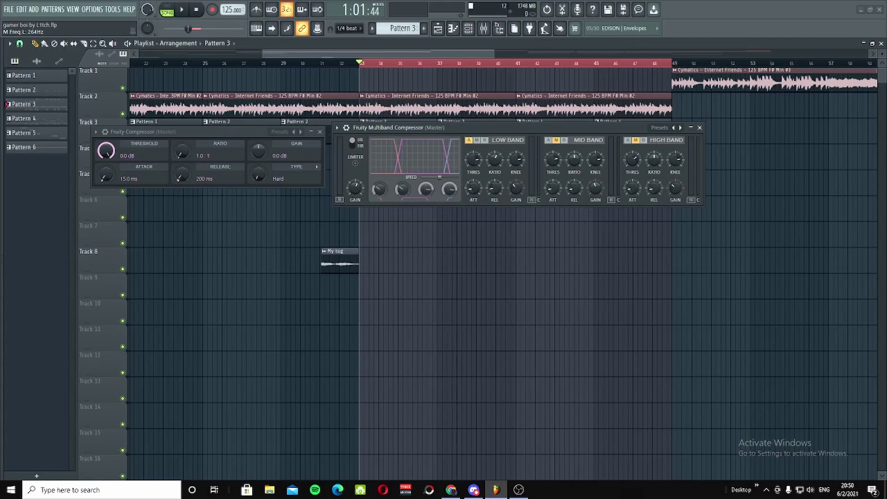
pyautogui.moveTo(409, 197); pyautogui.dragTo(410, 198)
pyautogui.moveTo(410, 198); pyautogui.dragTo(401, 191)
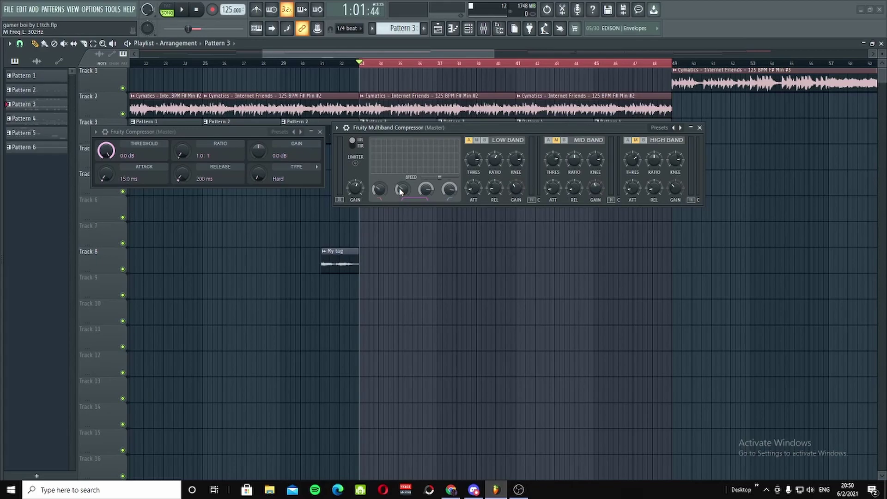
pyautogui.moveTo(426, 191); pyautogui.dragTo(448, 192)
pyautogui.moveTo(449, 190); pyautogui.dragTo(425, 190)
# Place the Fruity Compressor and Fruity Multiband Compressor windows side by side at the same height without overlap.
pyautogui.moveTo(484, 134); pyautogui.dragTo(494, 102)
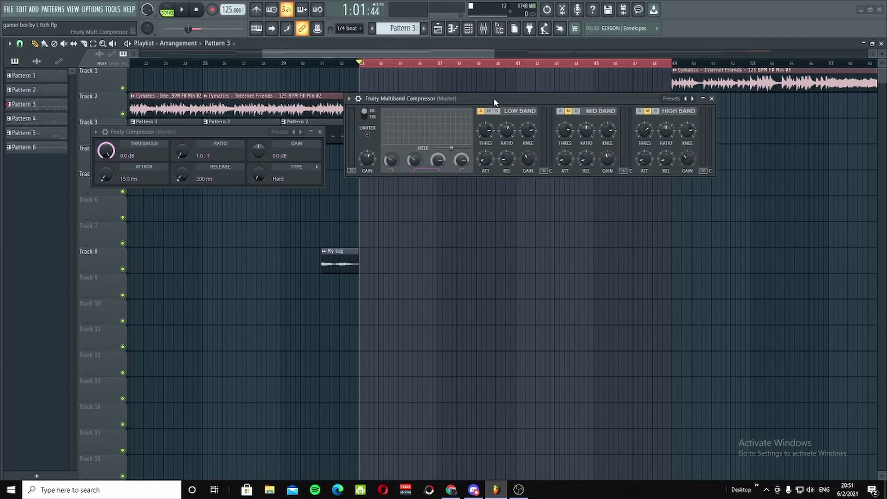
pyautogui.moveTo(494, 98); pyautogui.dragTo(498, 124)
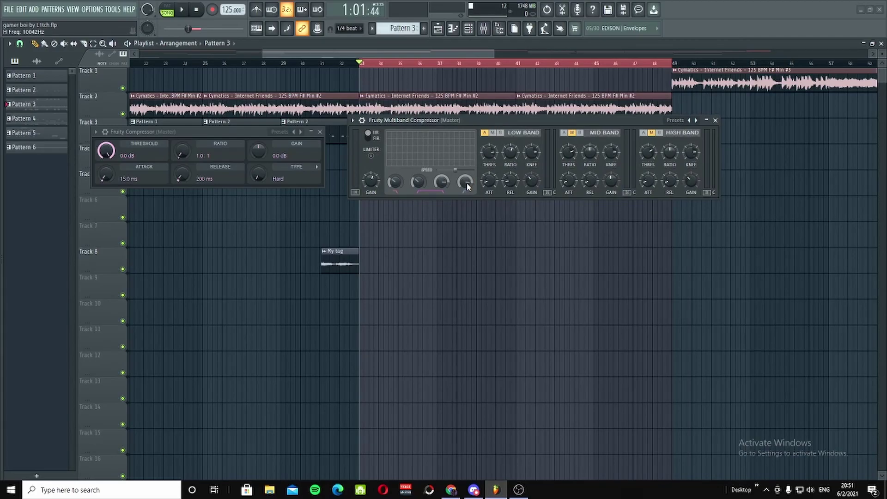
pyautogui.moveTo(466, 183); pyautogui.dragTo(466, 182)
pyautogui.moveTo(514, 127); pyautogui.dragTo(522, 127)
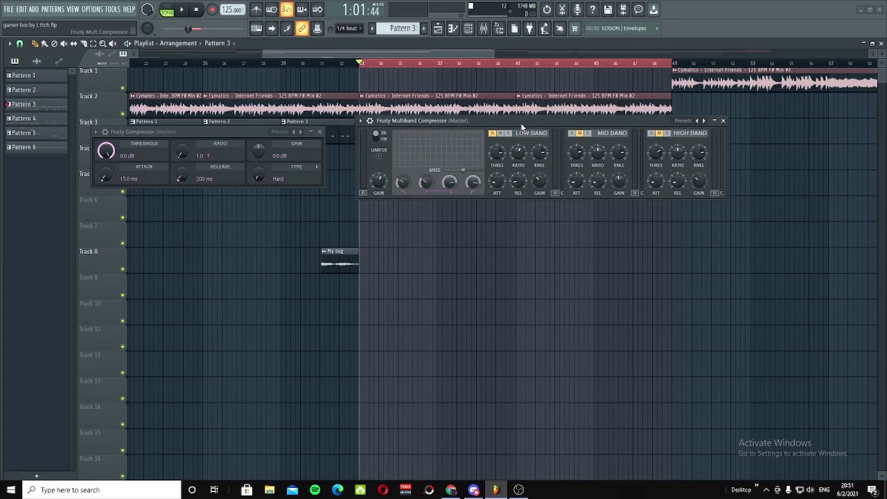
pyautogui.moveTo(179, 132); pyautogui.dragTo(205, 125)
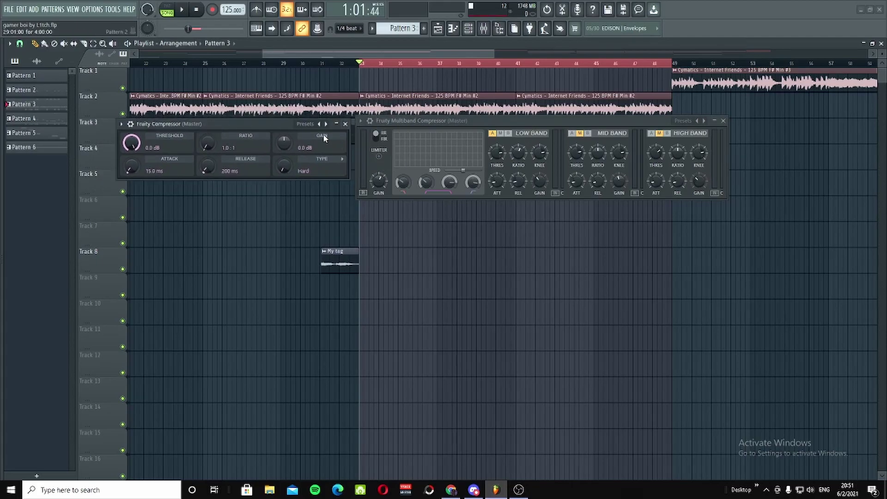
pyautogui.moveTo(285, 125); pyautogui.dragTo(289, 123)
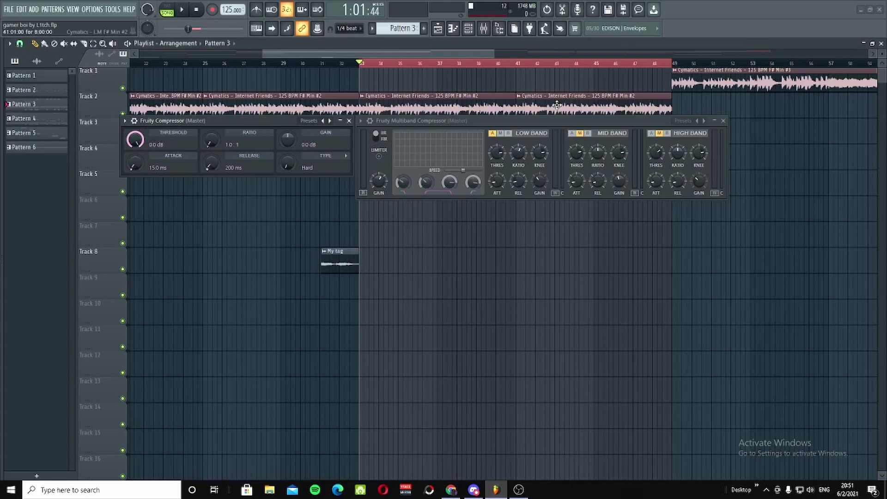
# Lower the Fruity Compressor's ratio to 0.4:1 and reset its gain to the default.
pyautogui.moveTo(226, 145); pyautogui.dragTo(226, 132)
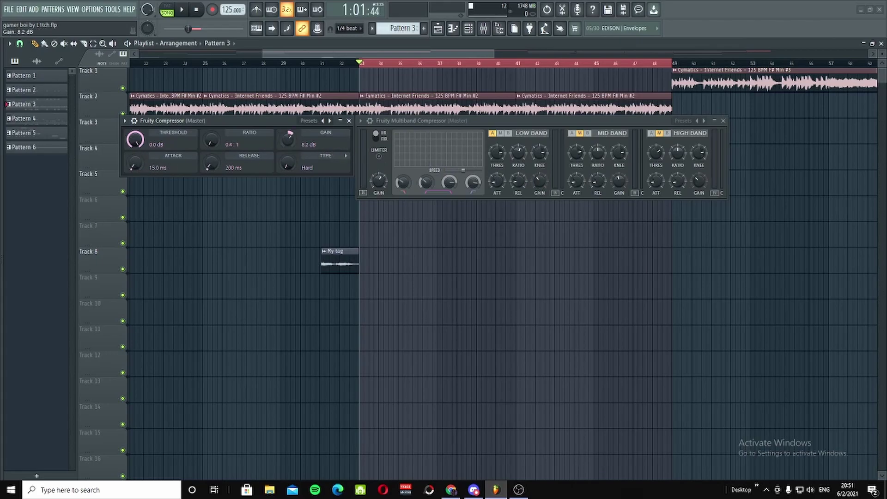
pyautogui.rightClick(289, 138)
pyautogui.click(119, 167)
# Try a different knee amount on the multiband compressor's low band and reset it to the default.
pyautogui.moveTo(544, 151); pyautogui.dragTo(544, 169)
pyautogui.rightClick(544, 150)
pyautogui.click(563, 158)
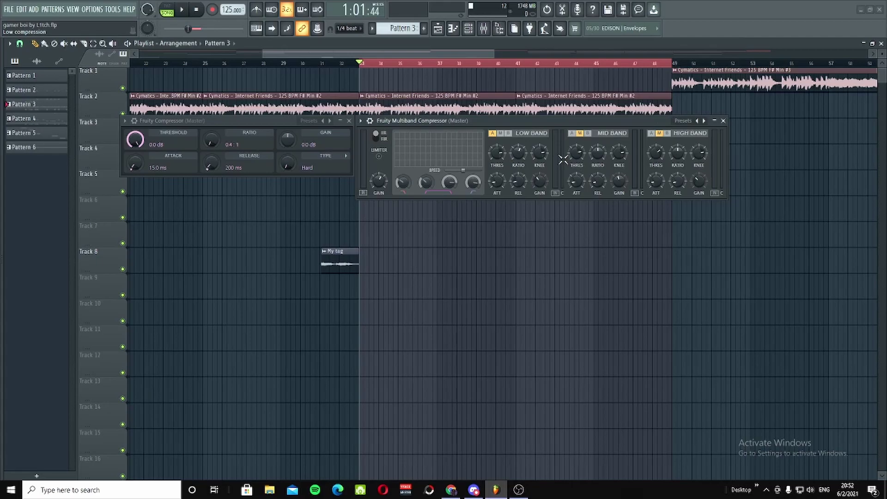
# Try the Medium type on the Fruity Compressor and a 58% low band knee, and reset both to default.
pyautogui.moveTo(287, 163); pyautogui.dragTo(288, 170)
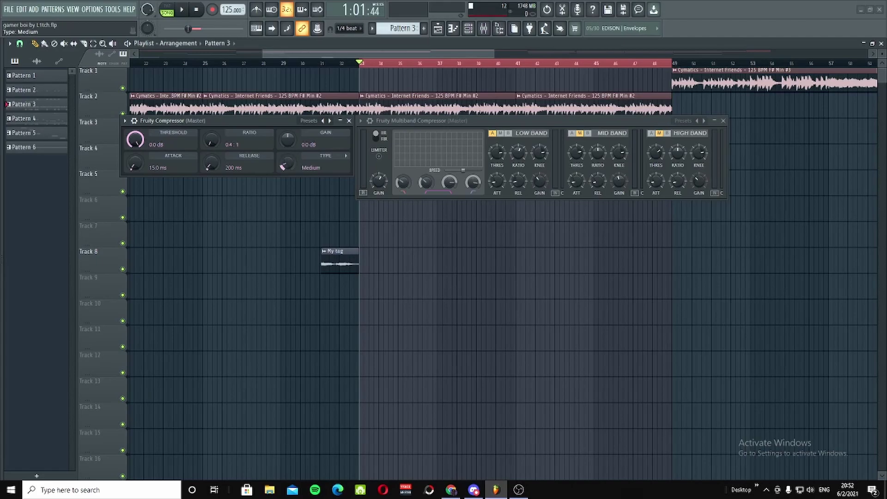
pyautogui.moveTo(288, 163)
pyautogui.mouseDown()
pyautogui.moveTo(287, 155)
pyautogui.moveTo(287, 164)
pyautogui.mouseUp()
pyautogui.moveTo(540, 154); pyautogui.dragTo(541, 165)
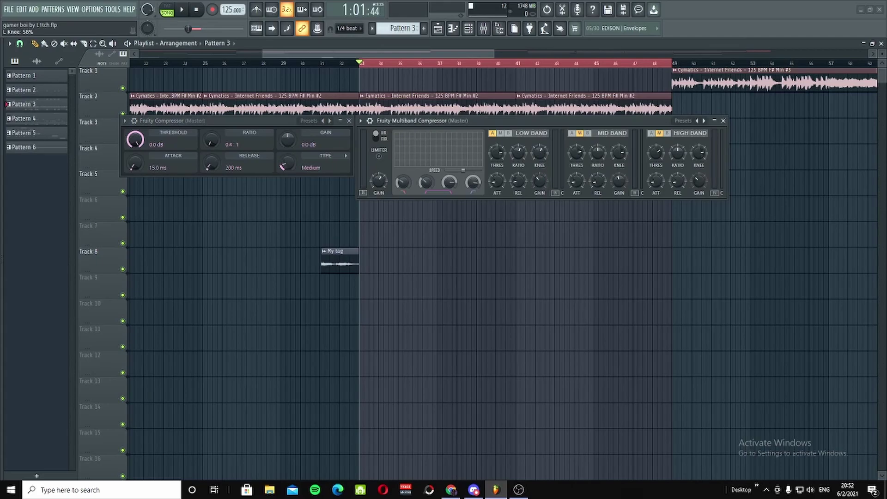
pyautogui.rightClick(283, 164)
pyautogui.click(329, 170)
pyautogui.rightClick(541, 150)
pyautogui.click(565, 159)
# Disable the Fruity Compressor in the Master mixer track's third effect slot and return the multiband compressor window beside it.
pyautogui.click(484, 29)
pyautogui.moveTo(539, 123); pyautogui.dragTo(525, 243)
pyautogui.click(630, 182)
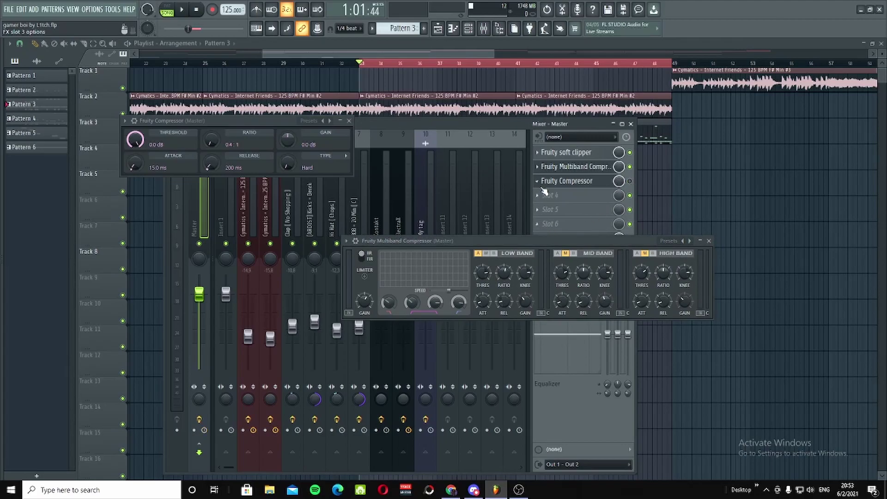
pyautogui.click(631, 124)
pyautogui.moveTo(513, 241); pyautogui.dragTo(529, 122)
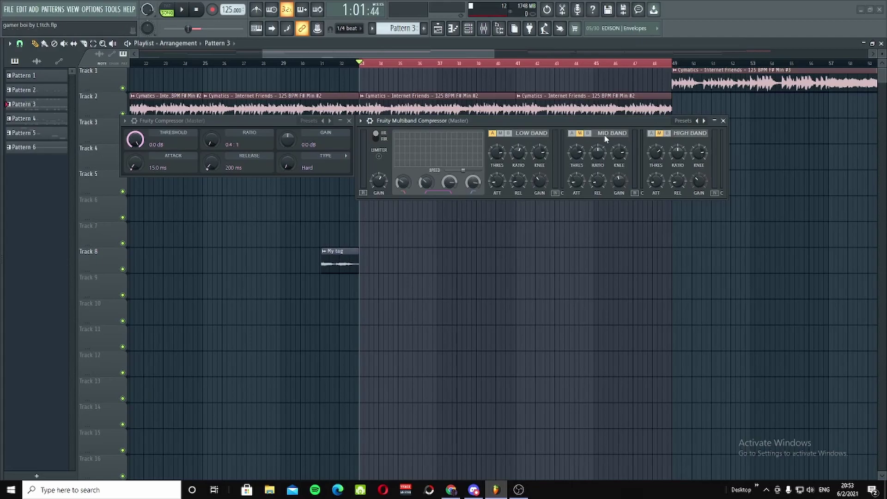
# Audition the looped section with only the low band on, keeping the mid and high bands muted.
pyautogui.click(500, 134)
pyautogui.click(493, 134)
pyautogui.press('space')
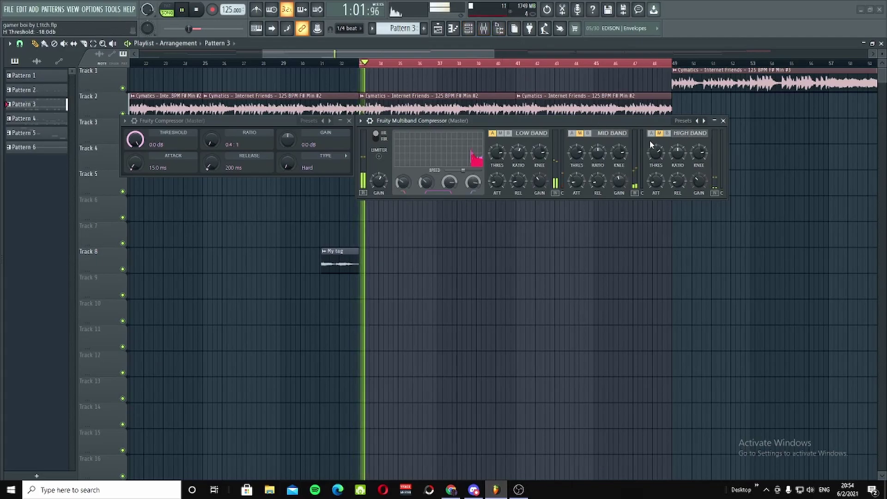
pyautogui.press('space')
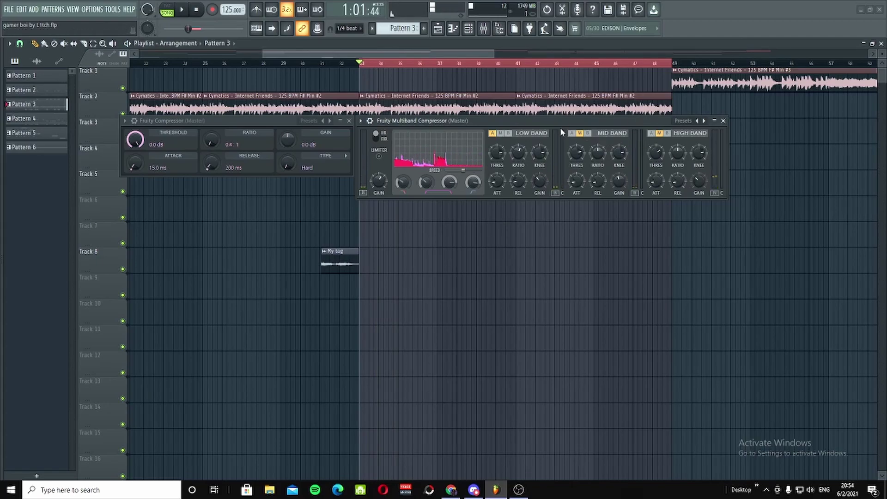
# Switch the mid and high bands on and audition the section with all three bands active.
pyautogui.click(573, 133)
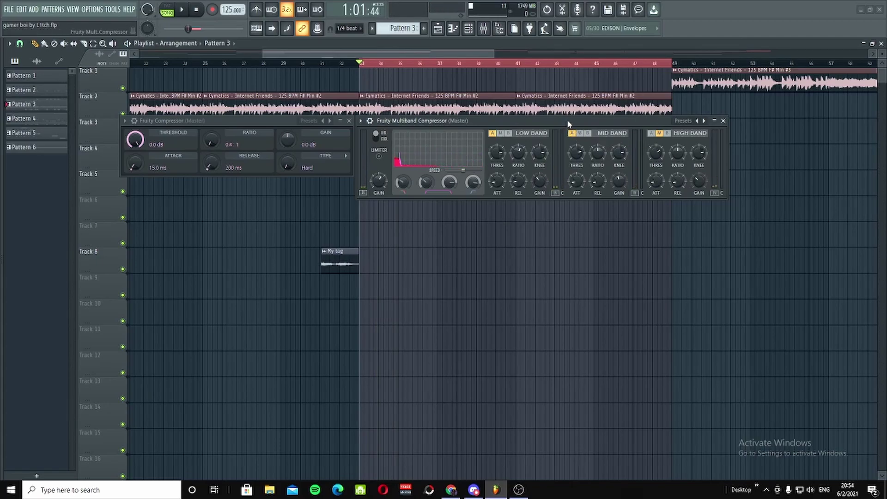
pyautogui.click(652, 133)
pyautogui.press('space')
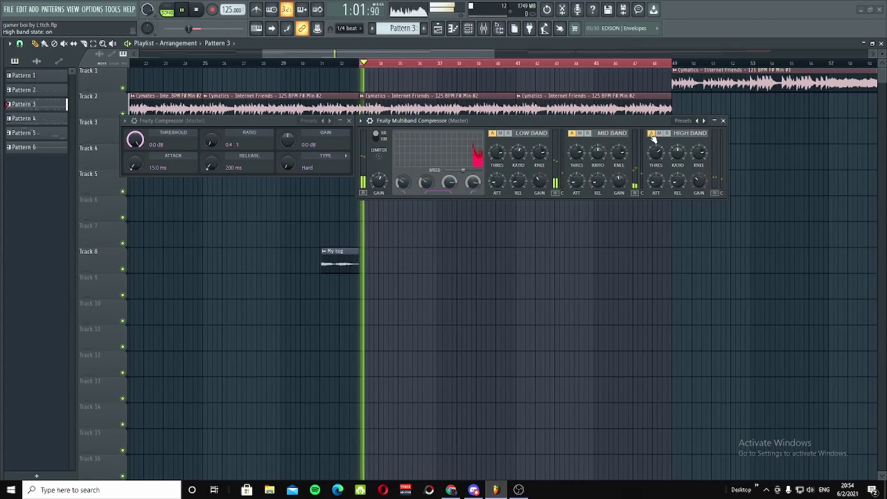
pyautogui.press('space')
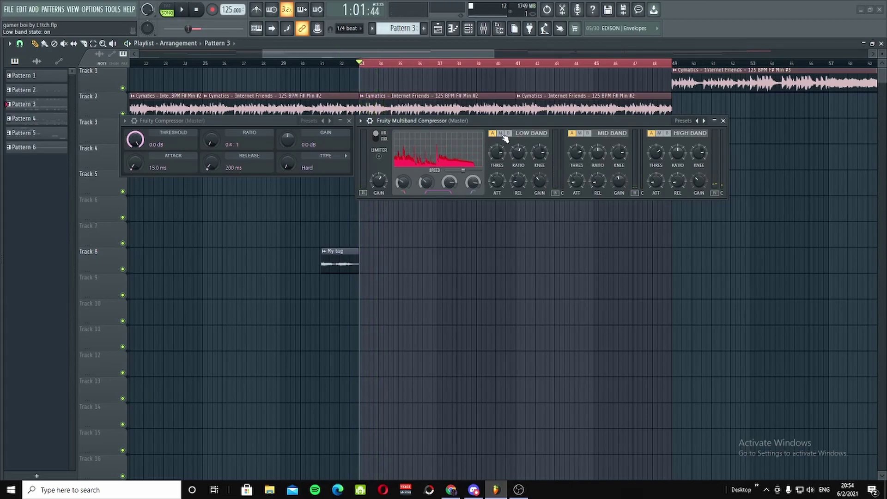
# Mute the low, mid and high bands and play the section to compare.
pyautogui.click(580, 133)
pyautogui.click(659, 134)
pyautogui.click(501, 134)
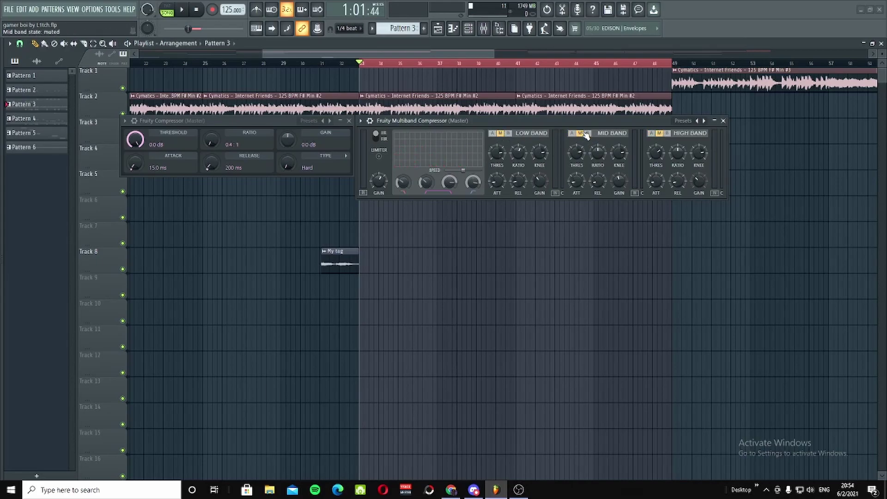
pyautogui.press('space')
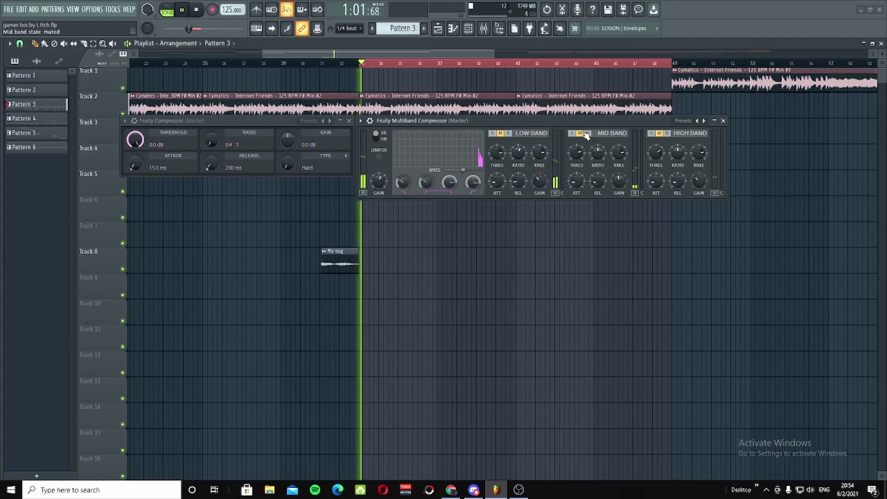
pyautogui.press('space')
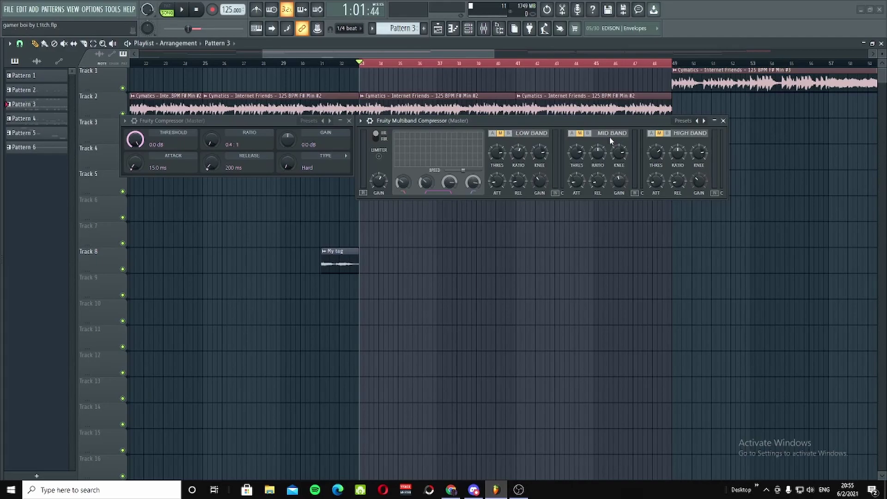
# Bypass the mid band, switch the low and high bands on, and audition the section.
pyautogui.click(668, 133)
pyautogui.click(588, 133)
pyautogui.click(659, 133)
pyautogui.click(652, 134)
pyautogui.click(494, 133)
pyautogui.press('space')
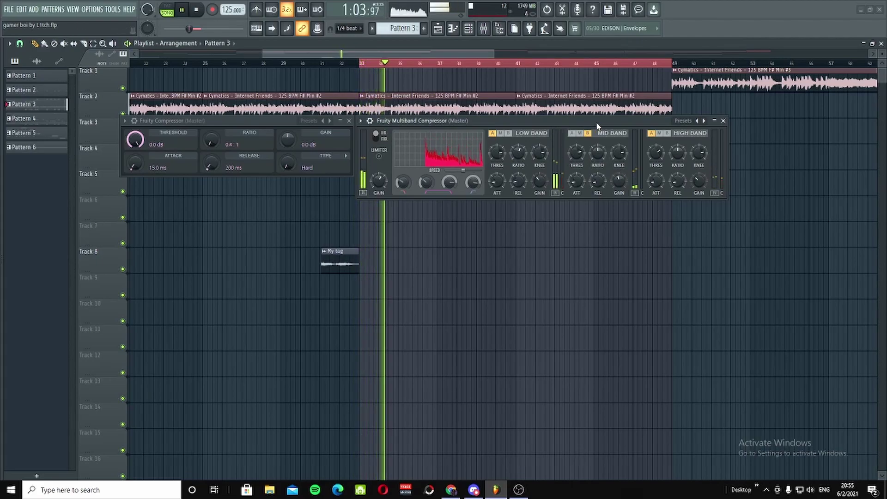
pyautogui.press('space')
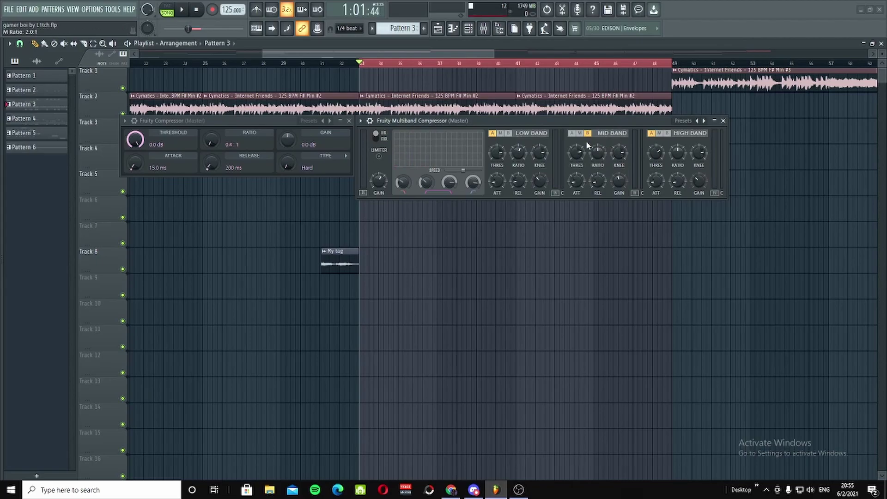
# Mute the mid and high bands so only the low band stays on.
pyautogui.click(572, 134)
pyautogui.click(580, 134)
pyautogui.click(659, 133)
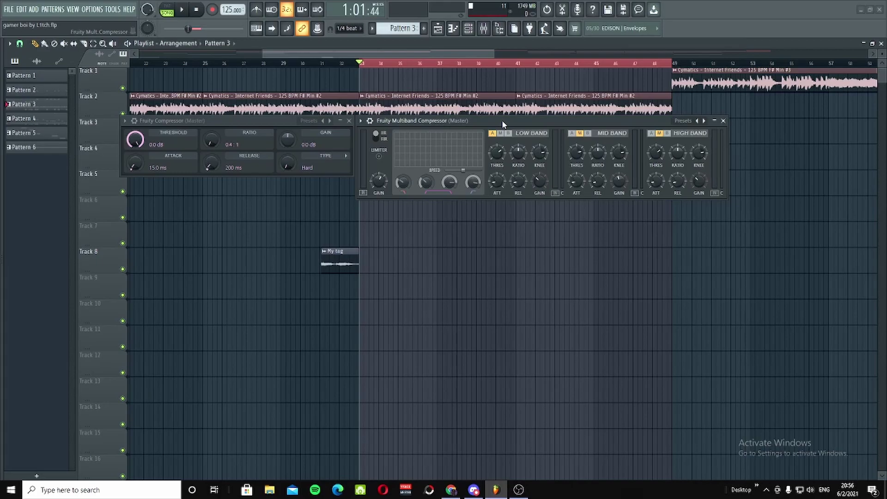
# Set the low band's threshold to about -14.4 dB during playback and reset the low band's gain to the default.
pyautogui.press('space')
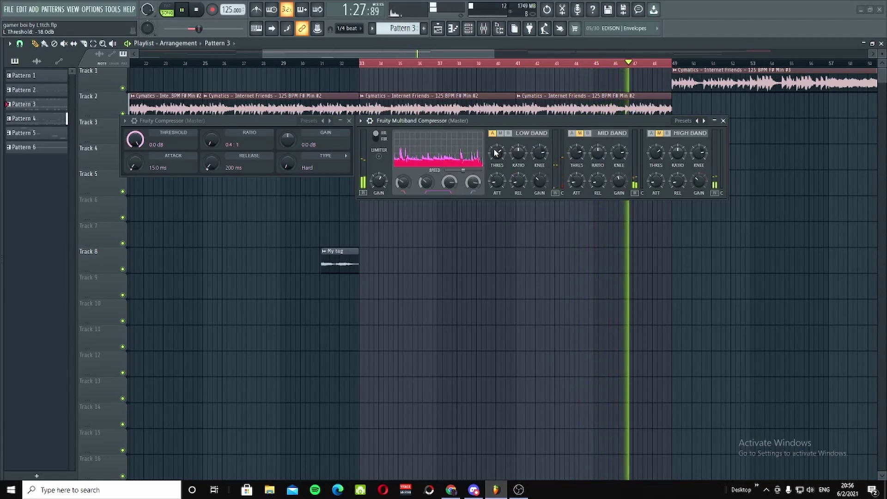
pyautogui.moveTo(499, 154)
pyautogui.mouseDown()
pyautogui.moveTo(499, 146)
pyautogui.moveTo(499, 155)
pyautogui.mouseUp()
pyautogui.moveTo(499, 155); pyautogui.dragTo(499, 153)
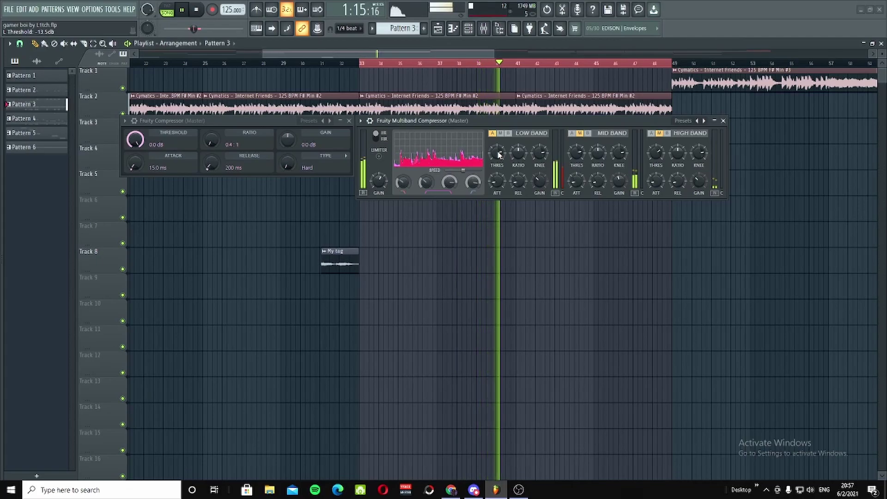
pyautogui.moveTo(499, 153); pyautogui.dragTo(499, 156)
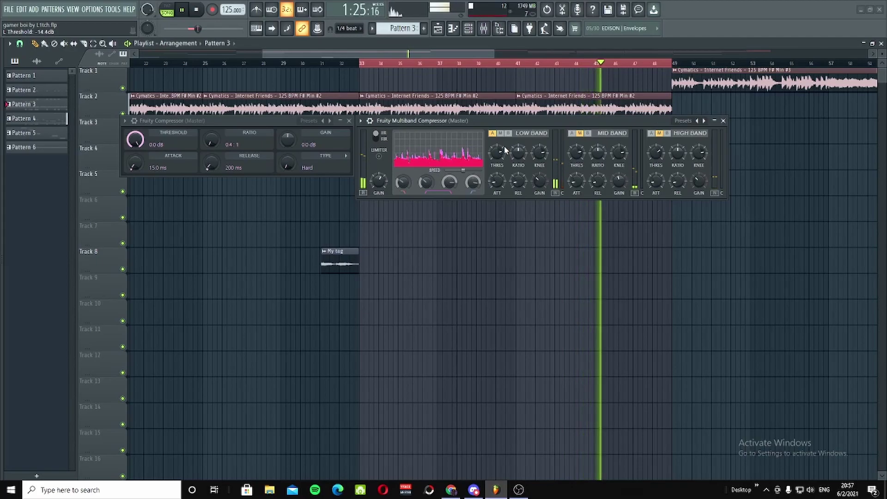
pyautogui.rightClick(540, 180)
pyautogui.click(547, 185)
pyautogui.press('space')
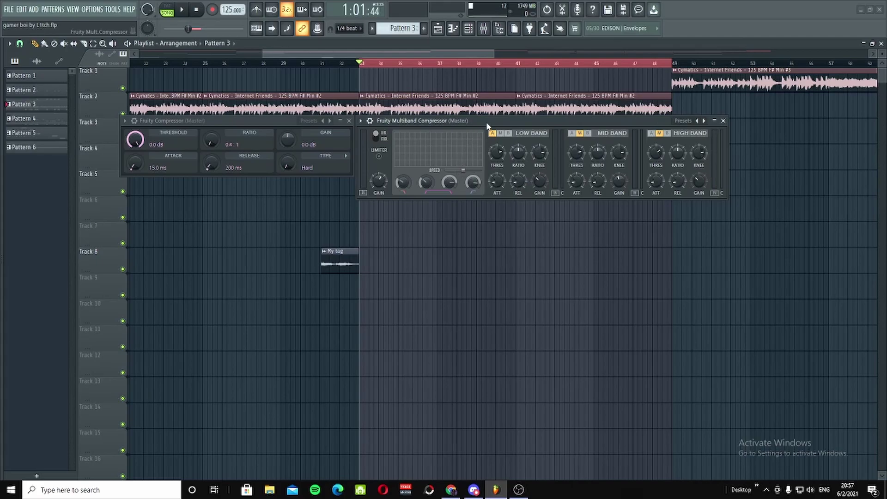
# Play the section with only the low band on and adjust its attack, trying times down to 0.1 ms.
pyautogui.press('space')
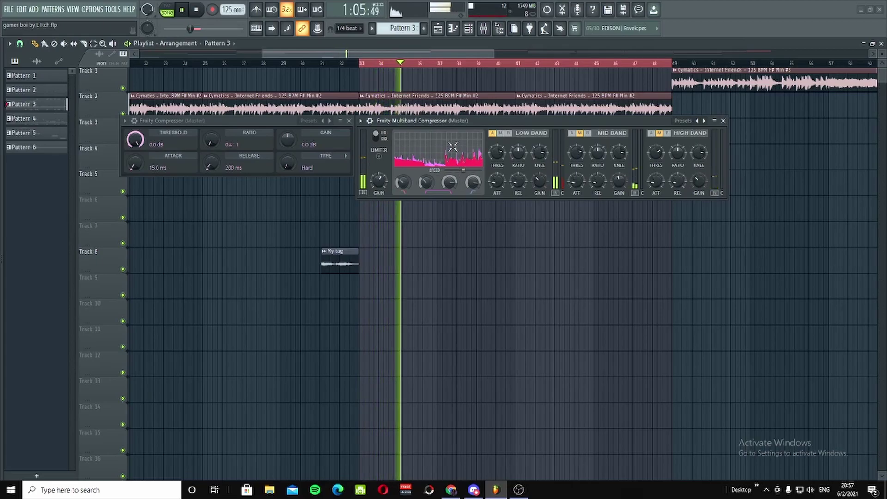
pyautogui.press('space')
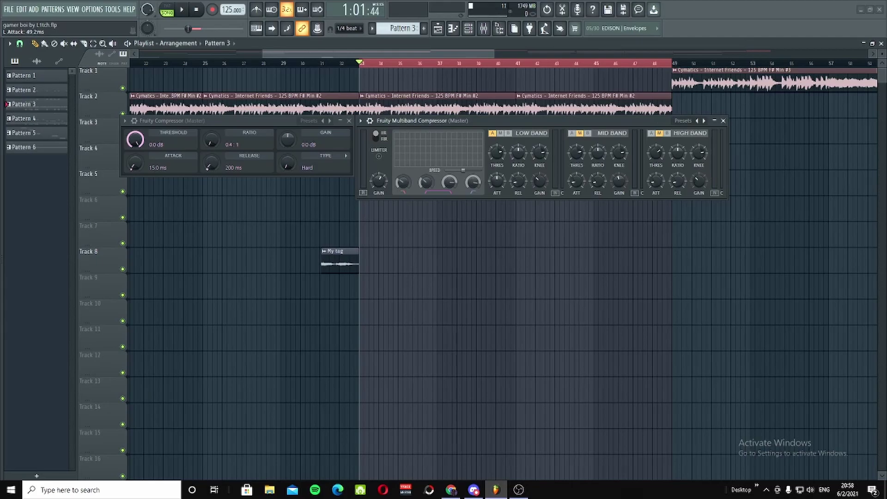
pyautogui.press('space')
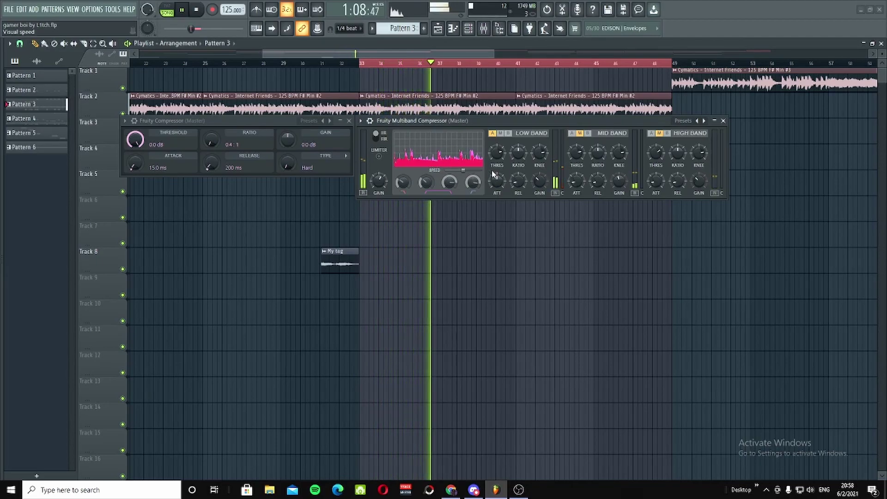
pyautogui.moveTo(500, 183); pyautogui.dragTo(500, 209)
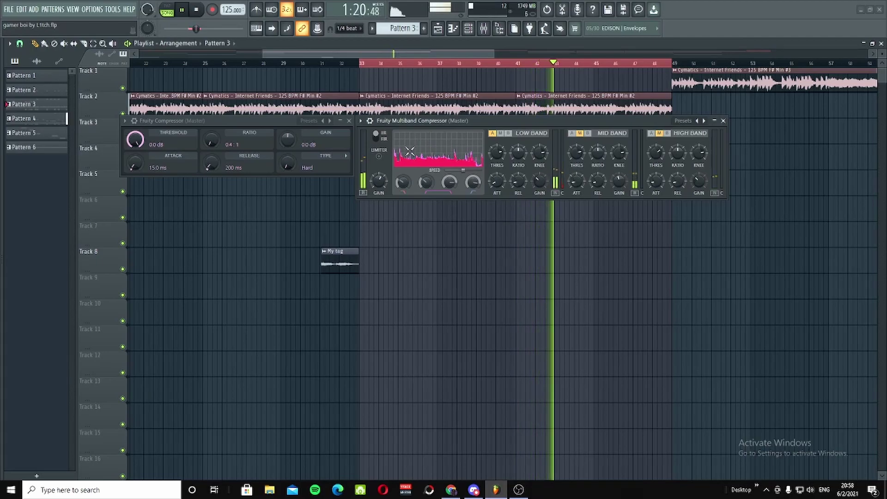
pyautogui.moveTo(497, 181); pyautogui.dragTo(498, 193)
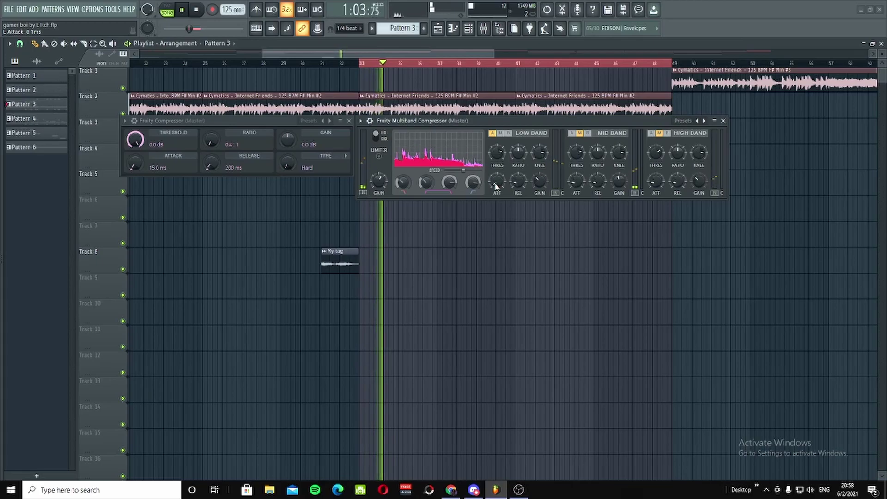
pyautogui.moveTo(496, 184); pyautogui.dragTo(496, 184)
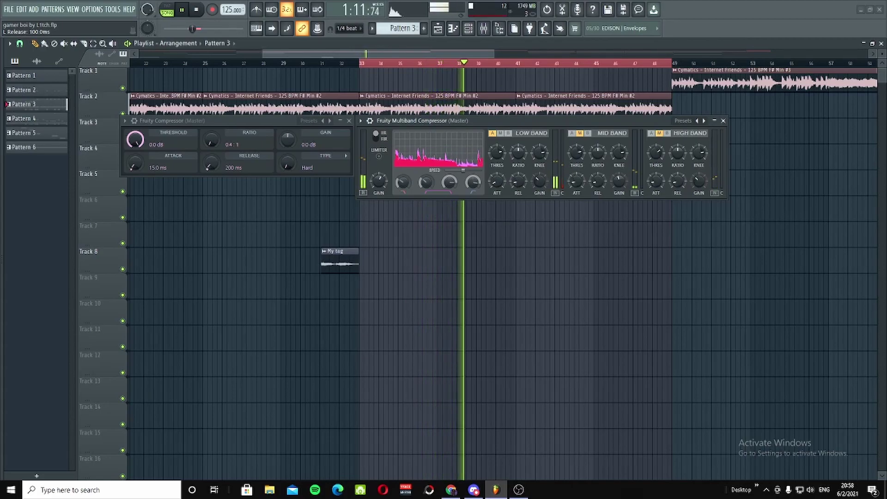
# Adjust the low band's release, raise its gain to about 2.0 dB during playback, and save the project.
pyautogui.moveTo(519, 181); pyautogui.dragTo(537, 180)
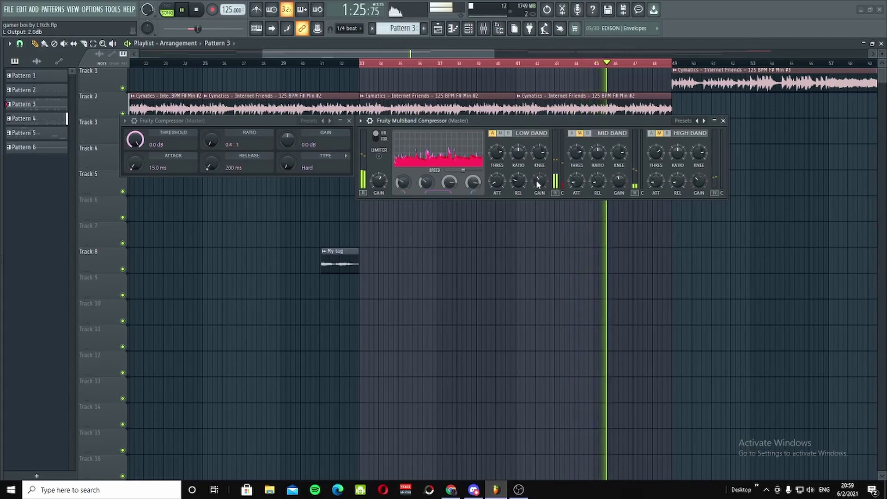
pyautogui.hotkey('ctrl', 's')
pyautogui.press('space')
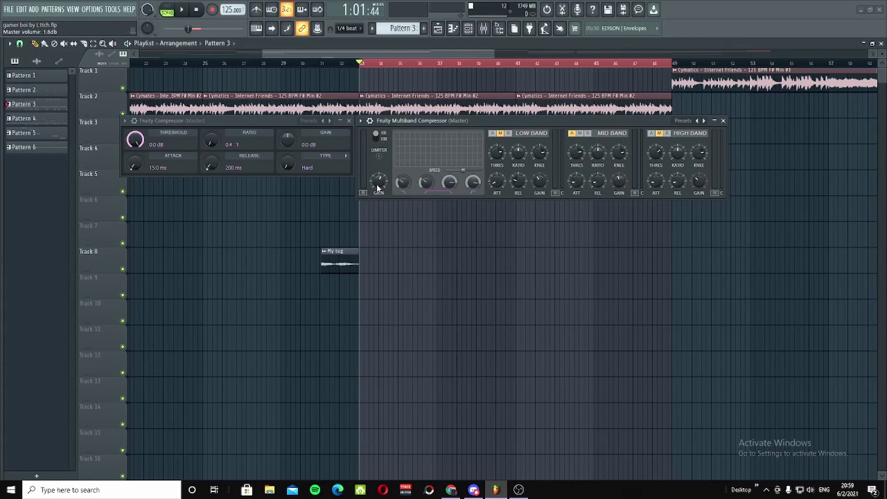
# Play the section with only the mid band on, adjusting its threshold and setting its gain to about 4.4 dB.
pyautogui.press('space')
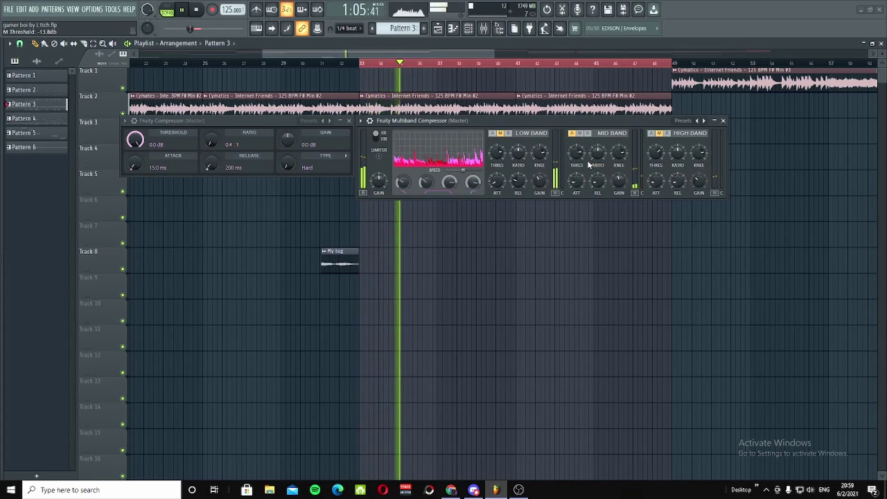
pyautogui.moveTo(578, 155); pyautogui.dragTo(625, 181)
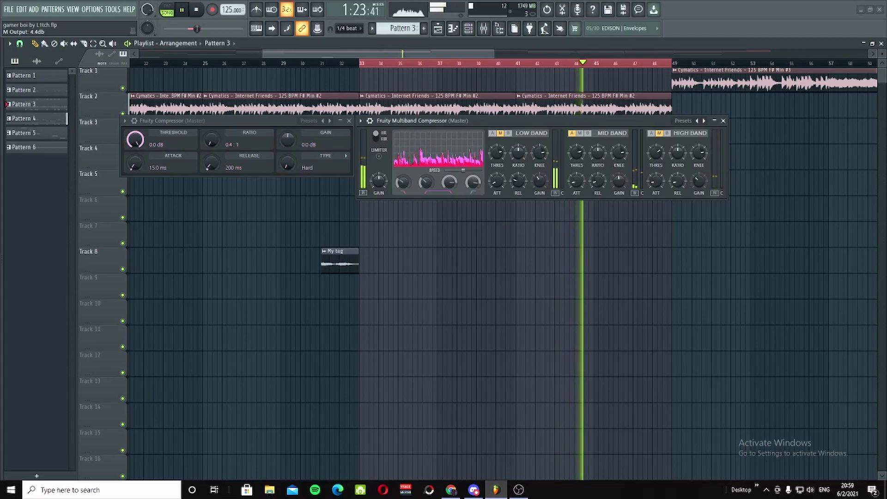
pyautogui.press('space')
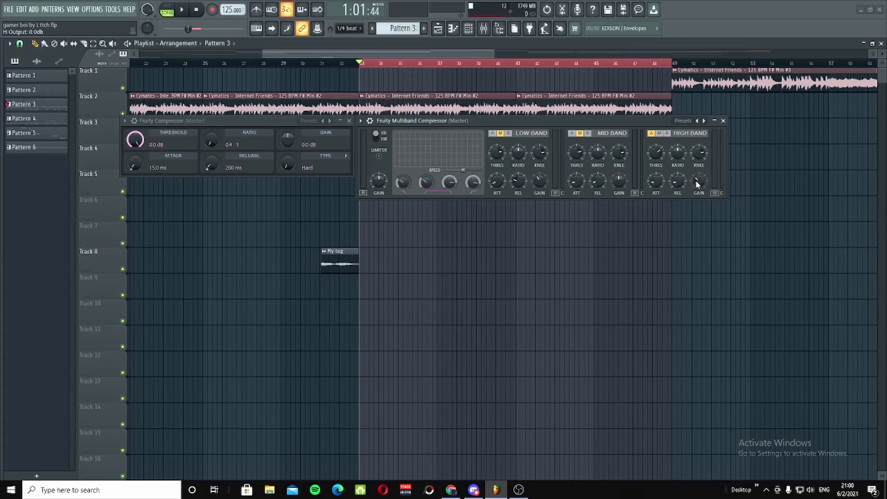
# Play the section with only the high band on, adjusting its threshold and setting its gain to about 1.8 dB.
pyautogui.press('space')
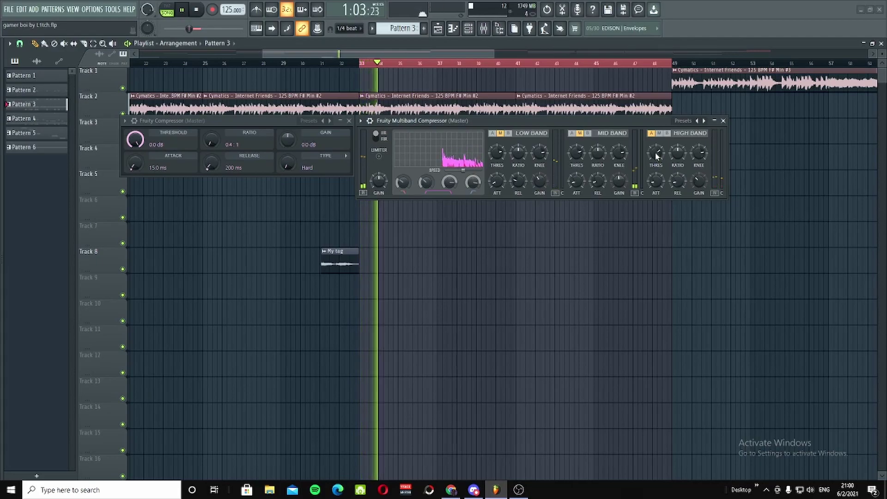
pyautogui.moveTo(656, 153)
pyautogui.mouseDown()
pyautogui.moveTo(657, 169)
pyautogui.moveTo(656, 154)
pyautogui.mouseUp()
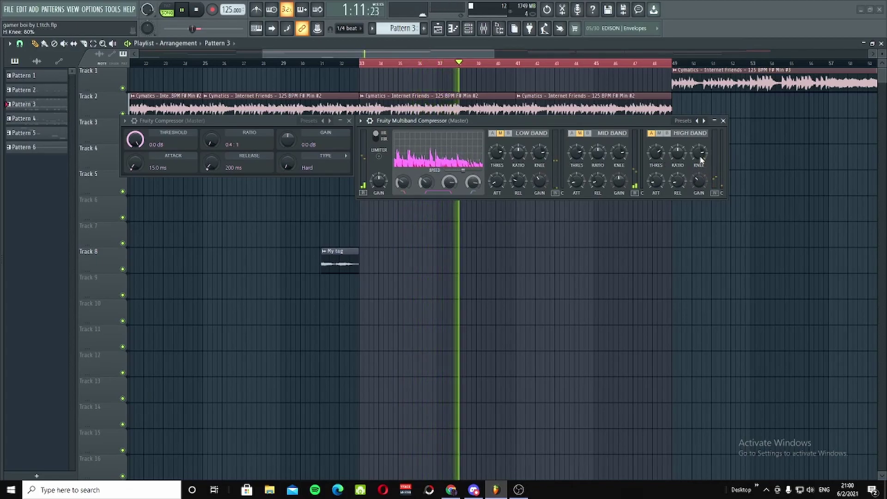
pyautogui.moveTo(698, 155); pyautogui.dragTo(698, 172)
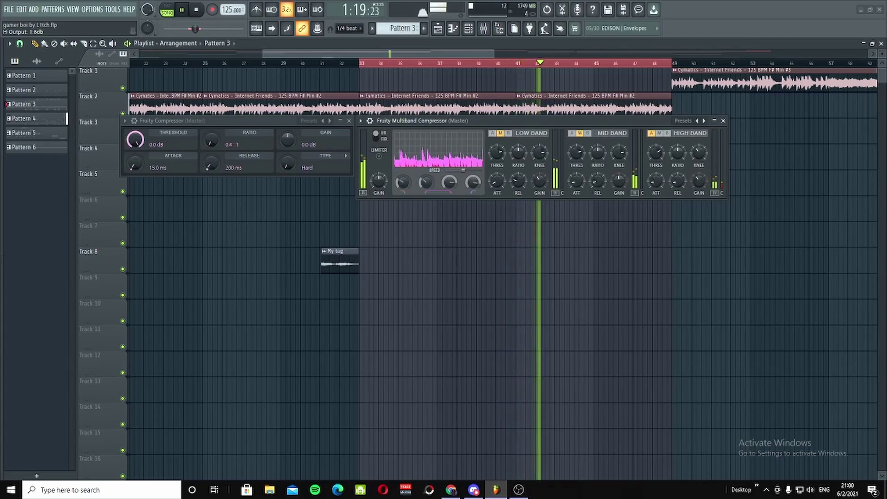
pyautogui.press('space')
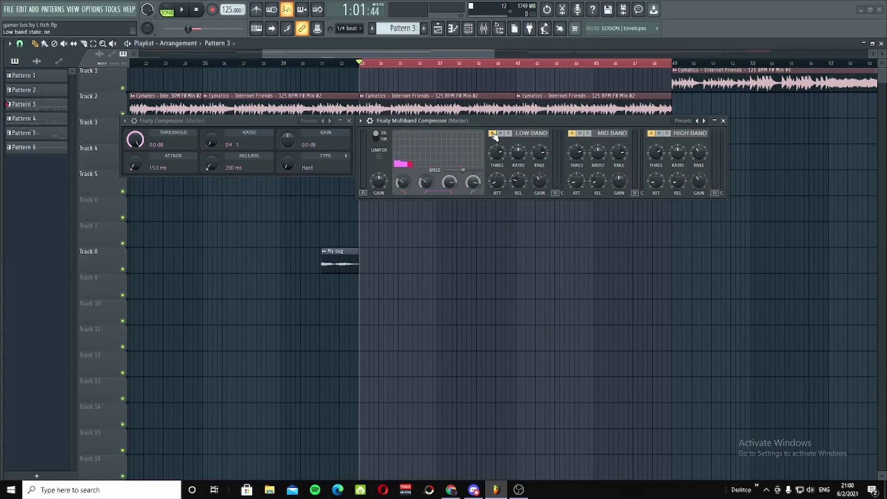
# Audition the section with all three bands on, setting the mid gain to about 4.5 dB and the master gain to about 1.3 dB.
pyautogui.press('space')
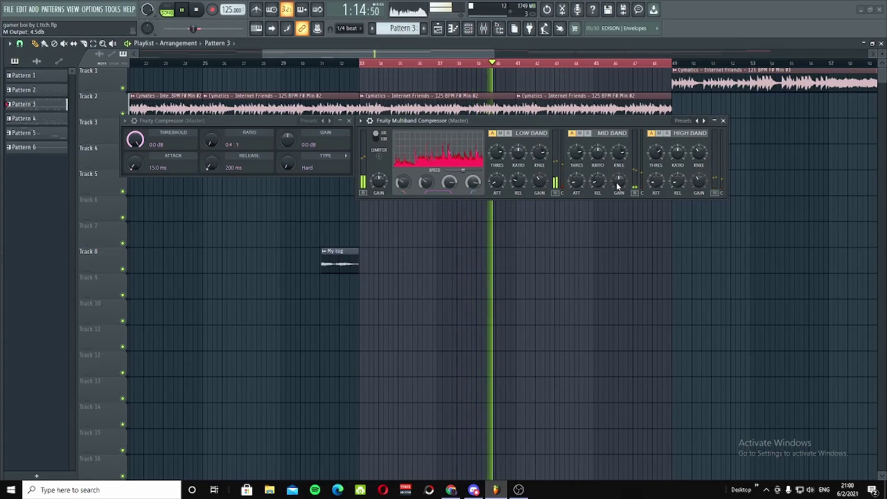
pyautogui.moveTo(618, 184); pyautogui.dragTo(618, 181)
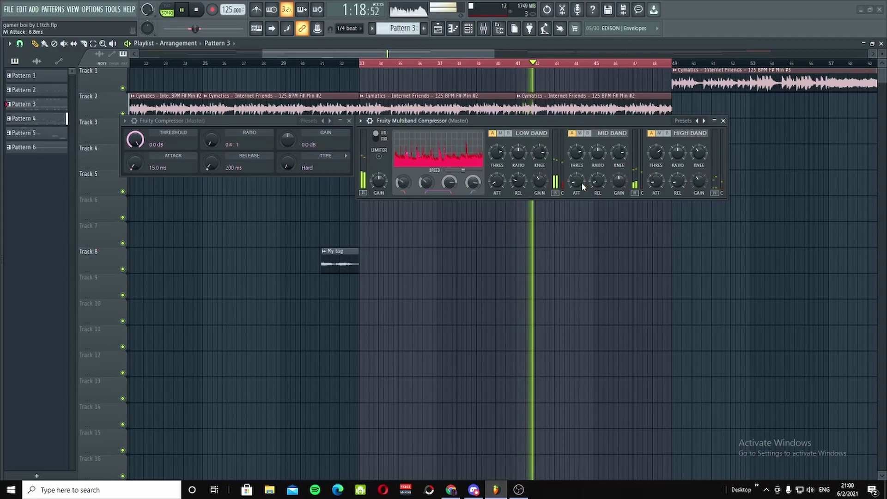
pyautogui.press('space')
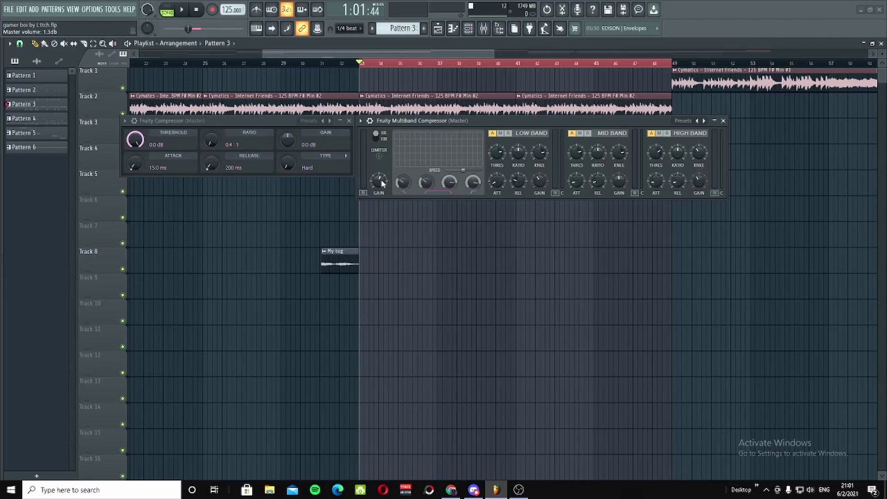
# Close the Fruity Compressor and raise the multiband compressor's master gain to about 3.2 dB while playing the section.
pyautogui.click(349, 122)
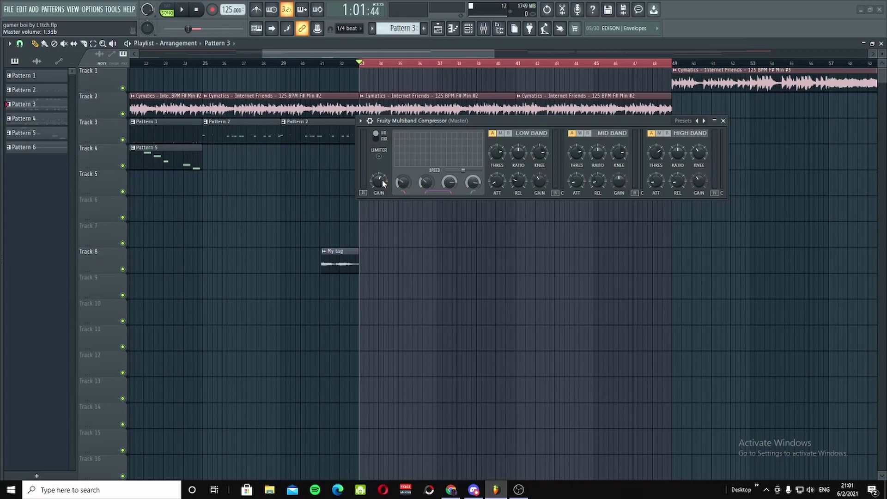
pyautogui.press('space')
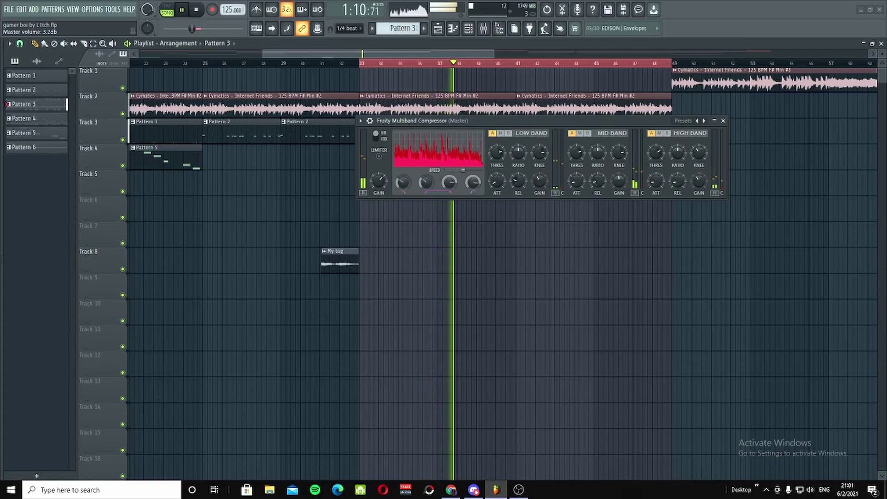
pyautogui.press('space')
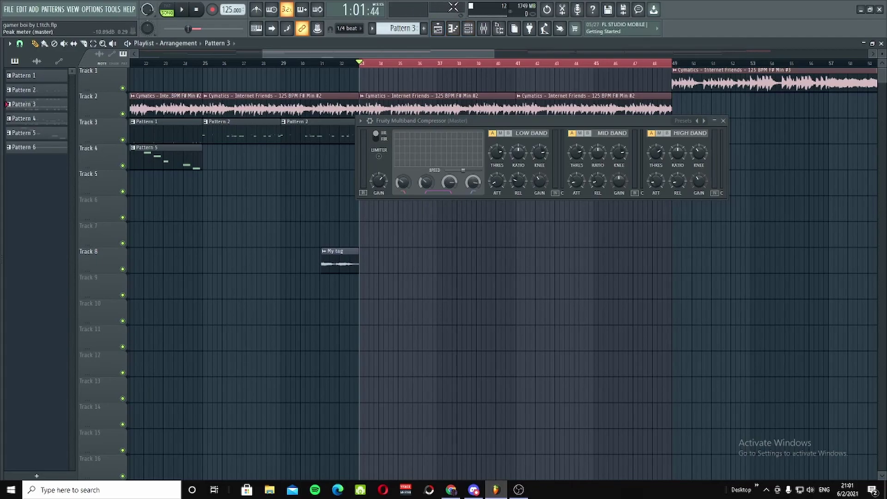
pyautogui.press('space')
pyautogui.press('space')
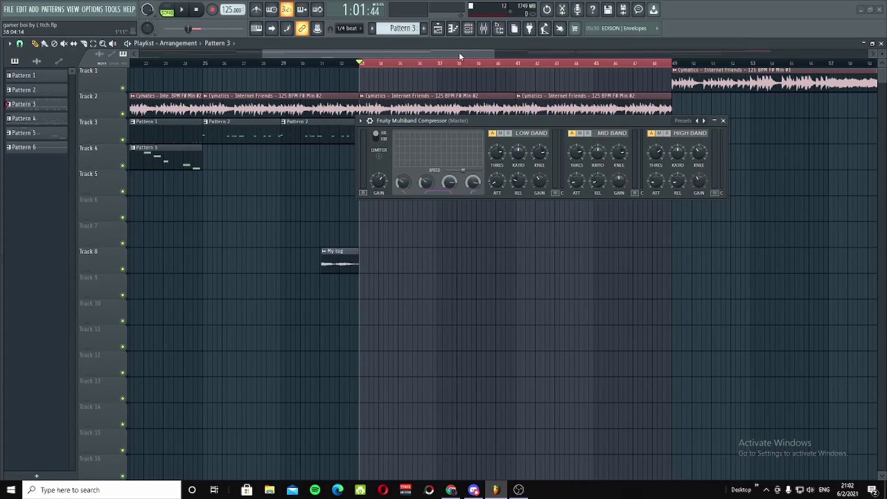
# Replay the section from its start while fine-tuning the multiband compressor's master gain.
pyautogui.press('space')
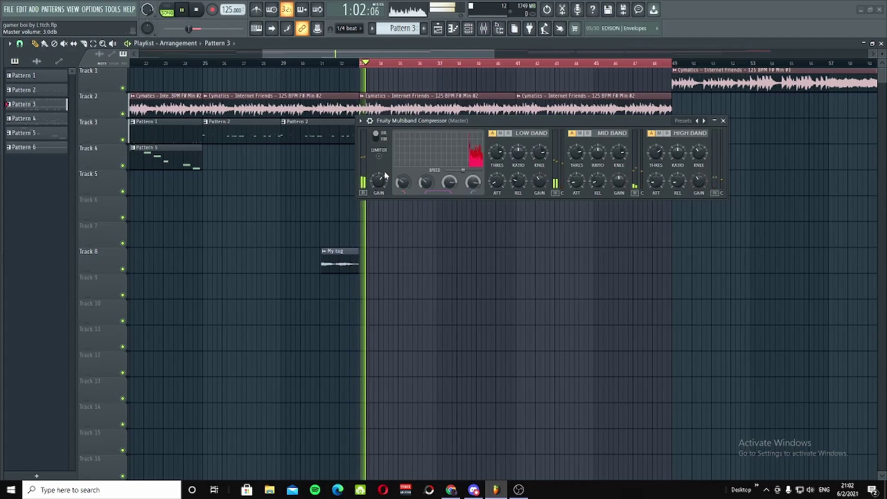
pyautogui.moveTo(382, 182); pyautogui.dragTo(383, 184)
pyautogui.press('space')
pyautogui.press('space')
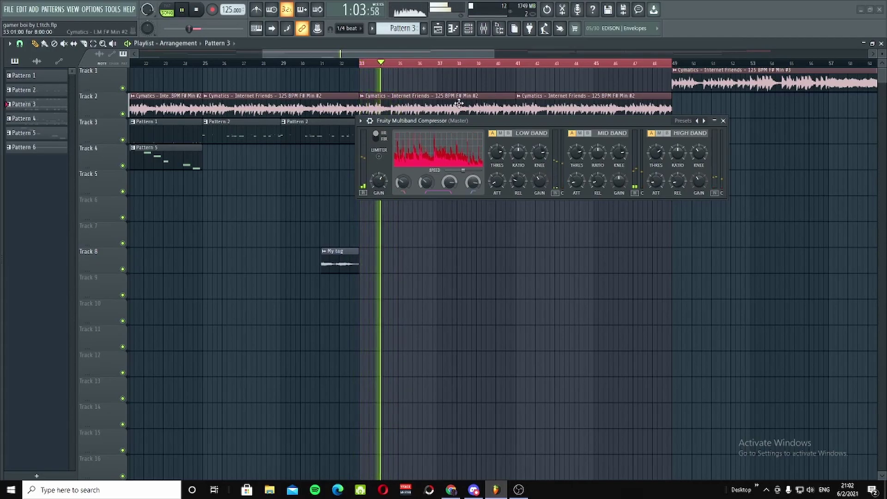
# Open the mixer, place the multiband compressor above it, and set its master gain to about 2.3 dB during playback.
pyautogui.click(483, 28)
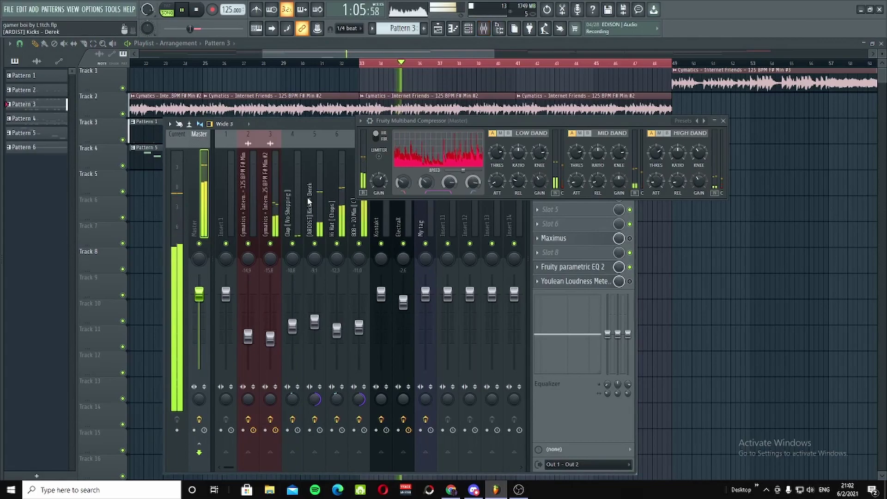
pyautogui.moveTo(461, 122); pyautogui.dragTo(466, 196)
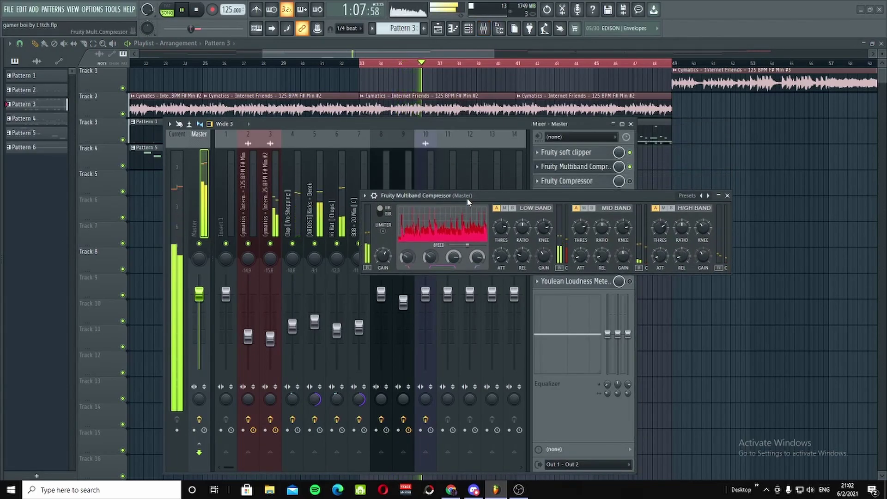
pyautogui.moveTo(598, 198); pyautogui.dragTo(426, 38)
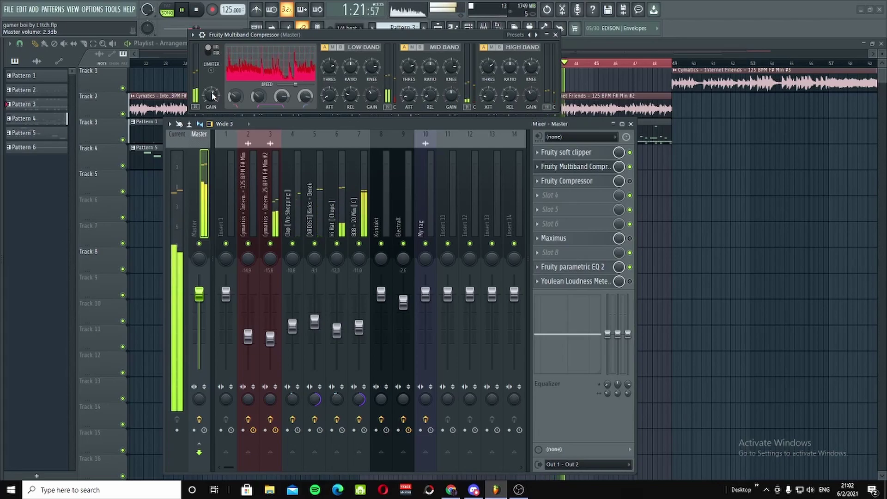
pyautogui.press('space')
pyautogui.press('space')
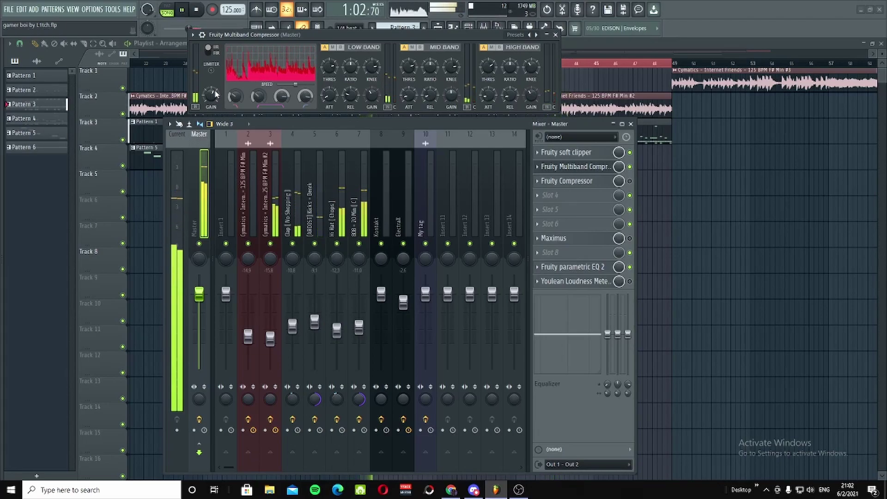
# Move the multiband compressor clear of the Master effect slots, then enable Maximus and open it.
pyautogui.moveTo(380, 41); pyautogui.dragTo(481, 113)
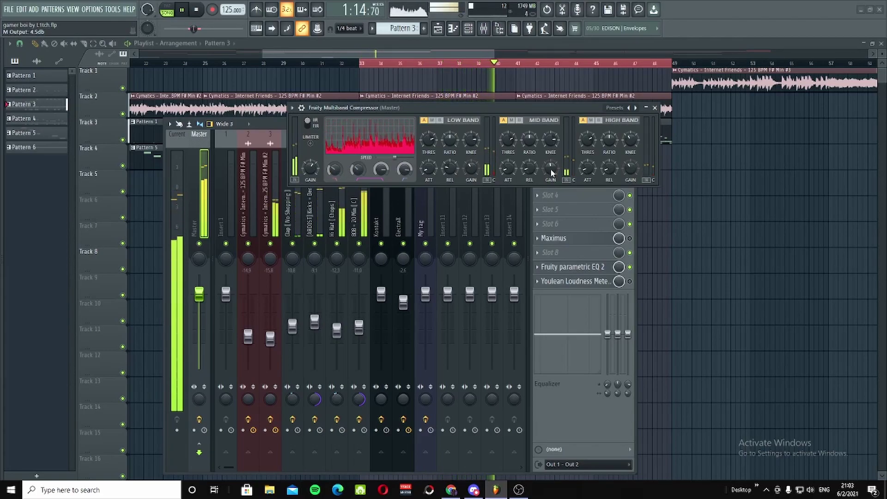
pyautogui.moveTo(534, 108); pyautogui.dragTo(835, 65)
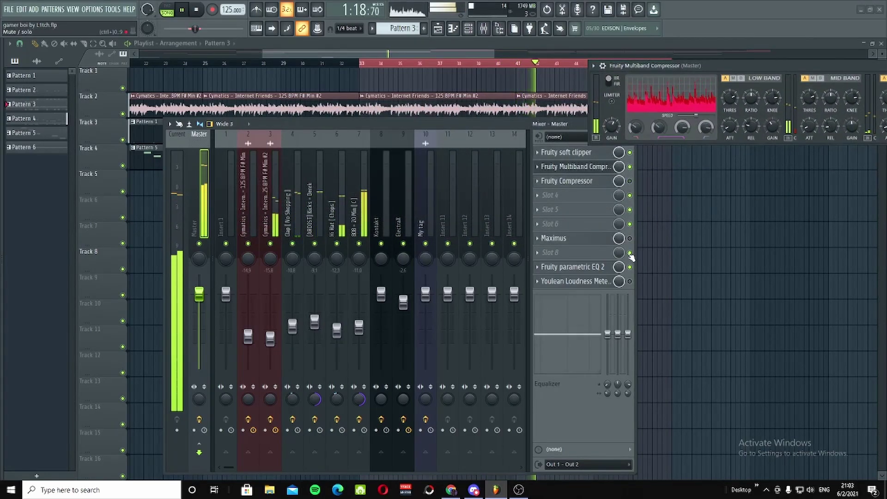
pyautogui.click(630, 238)
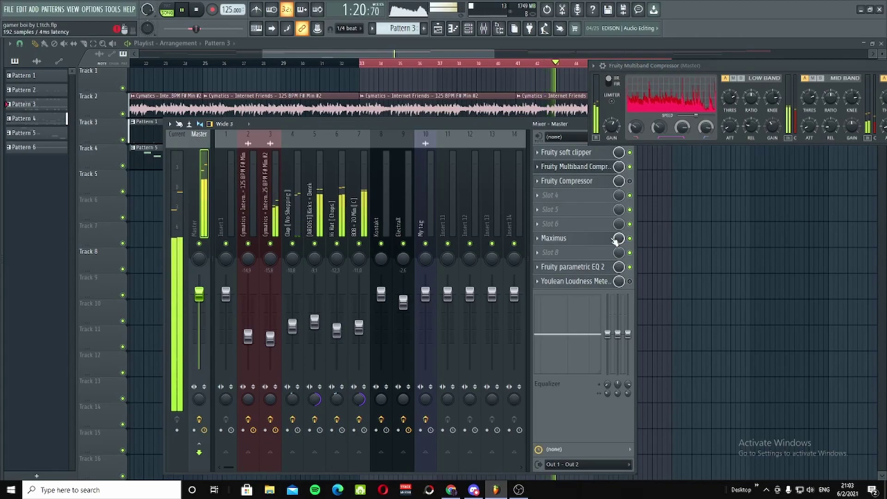
pyautogui.click(554, 238)
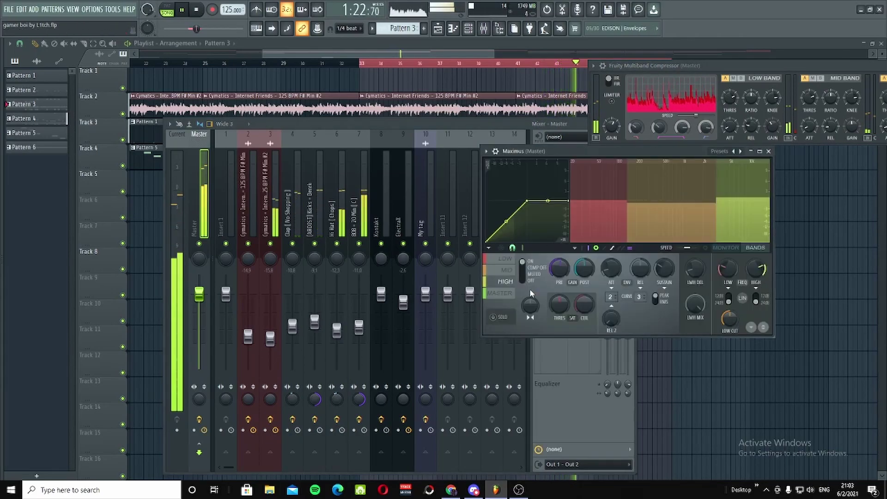
# Adjust the stereo separation of Maximus's high band and set the master band to about 14% separated, then close Maximus.
pyautogui.moveTo(530, 305); pyautogui.dragTo(528, 304)
pyautogui.rightClick(527, 301)
pyautogui.click(531, 308)
pyautogui.click(501, 293)
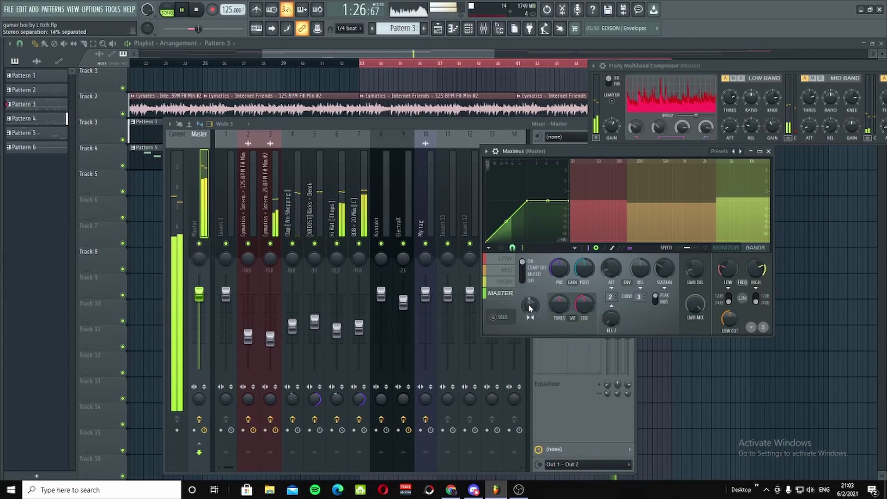
pyautogui.click(768, 151)
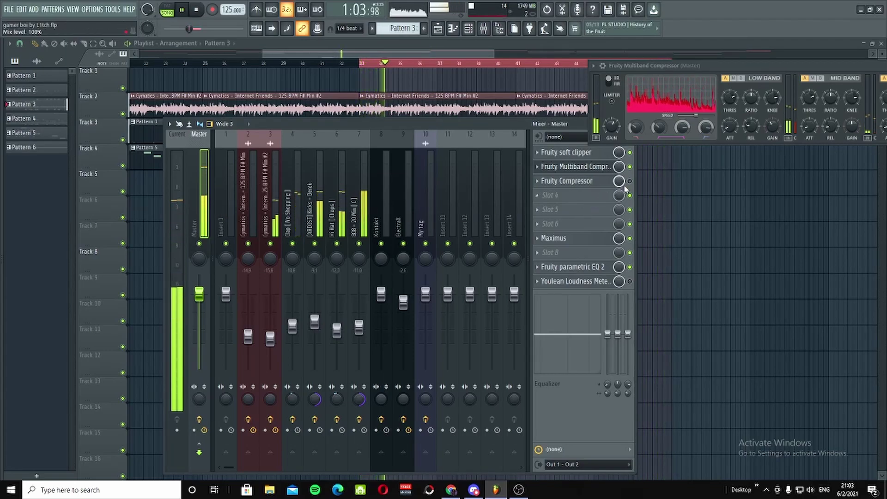
# Remove the Fruity Compressor from slot 3 of the Master track.
pyautogui.click(537, 180)
pyautogui.click(548, 244)
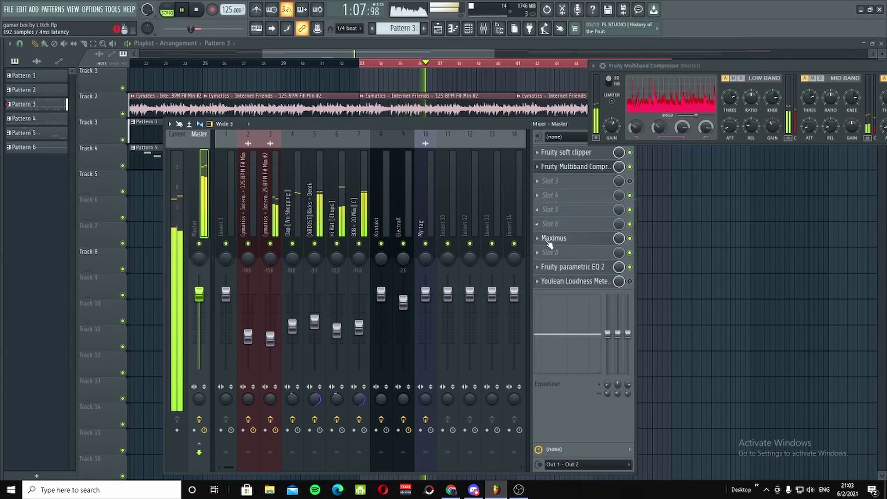
# Open Maximus from the Master effects chain and adjust the pre gain of its master band.
pyautogui.click(548, 240)
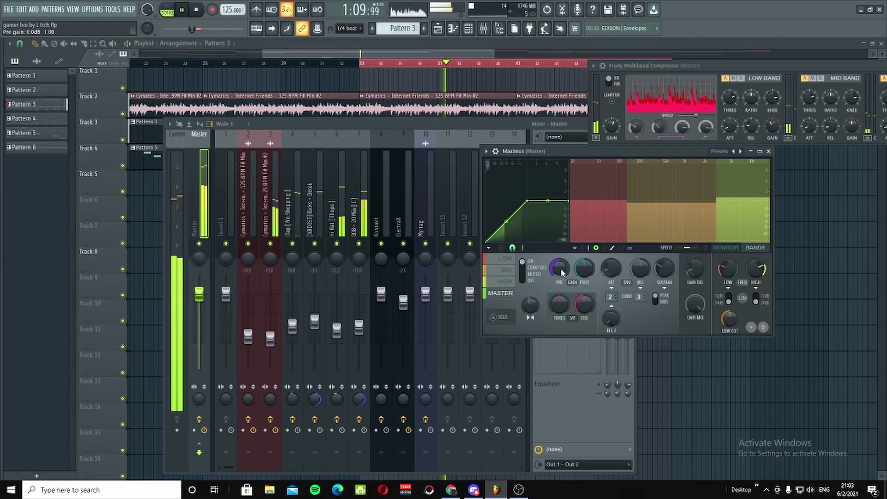
pyautogui.moveTo(560, 268); pyautogui.dragTo(560, 260)
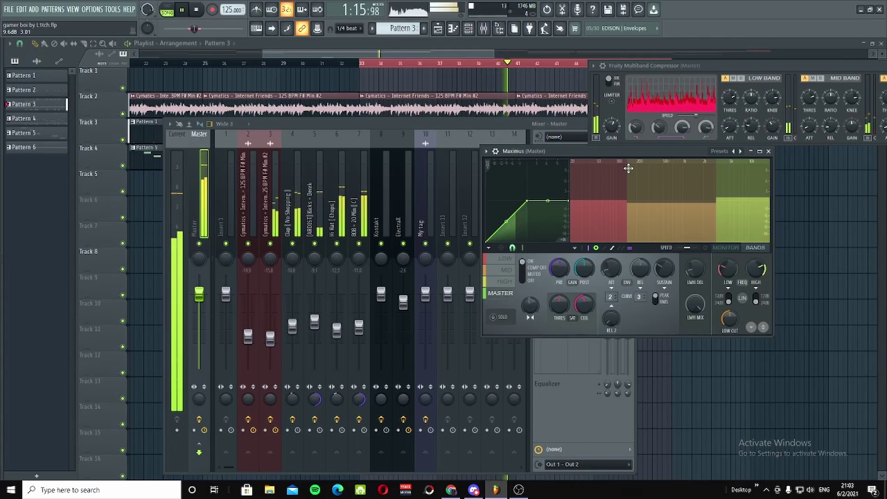
# Close the multiband compressor, the mixer and Maximus so that only the playlist stays open.
pyautogui.moveTo(846, 67); pyautogui.dragTo(692, 78)
pyautogui.click(798, 75)
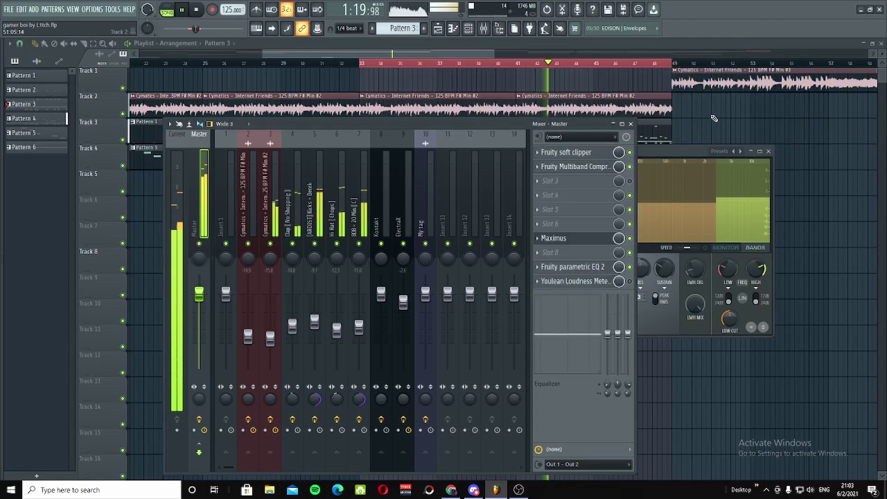
pyautogui.click(632, 124)
pyautogui.click(768, 152)
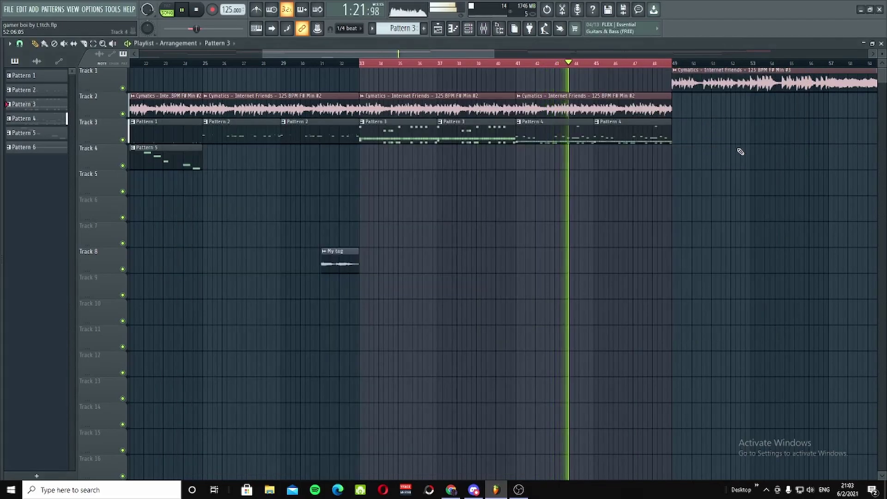
# Reopen the mixer to check the Master track during playback, then stop the song and close the mixer.
pyautogui.click(483, 29)
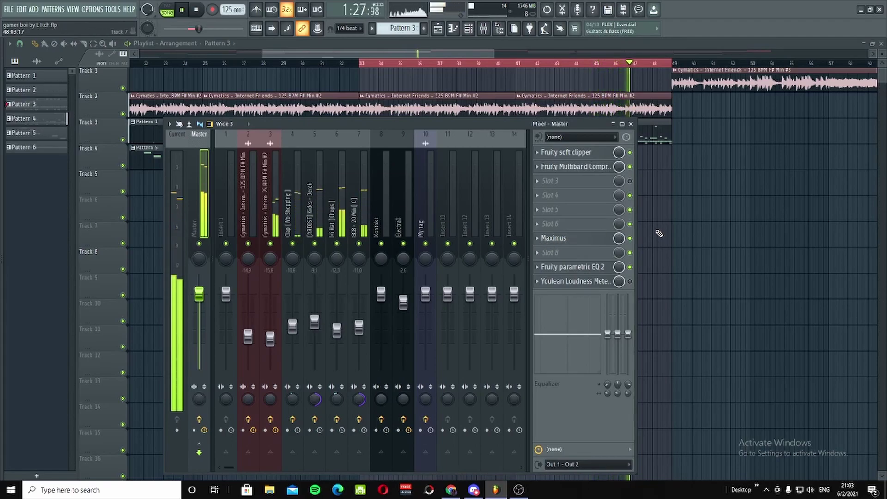
pyautogui.press('space')
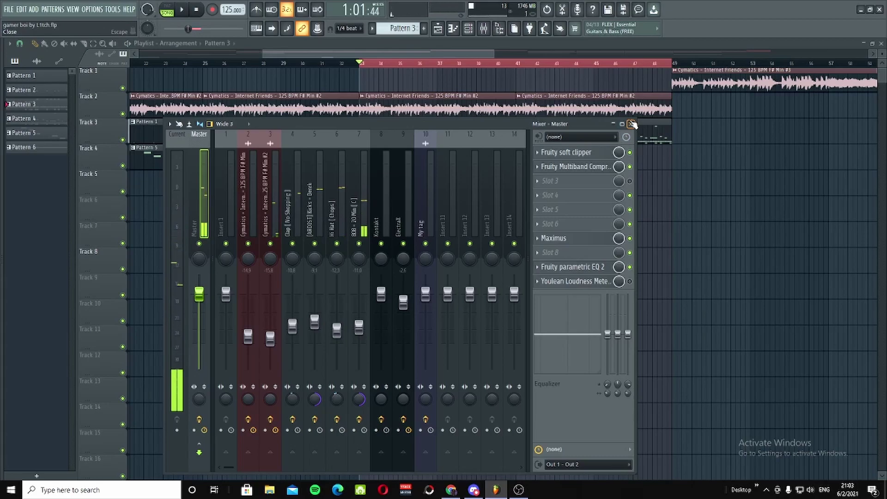
pyautogui.click(631, 124)
# Save the project.
pyautogui.hscroll(4, 554, 182)
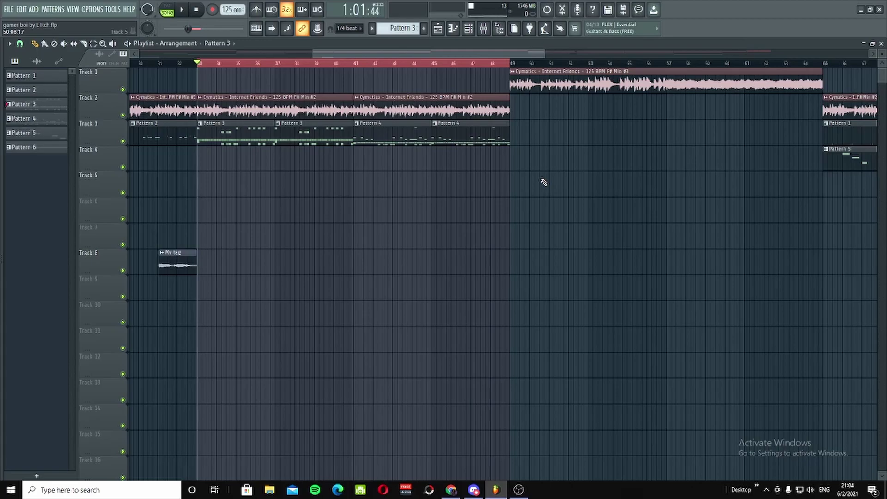
pyautogui.hotkey('ctrl', 's')
pyautogui.keyDown('ctrl'); pyautogui.scroll(-3, 276, 213); pyautogui.keyUp('ctrl')
pyautogui.keyDown('ctrl'); pyautogui.scroll(3, 279, 221); pyautogui.keyUp('ctrl')
pyautogui.scroll(-2, 373, 173)
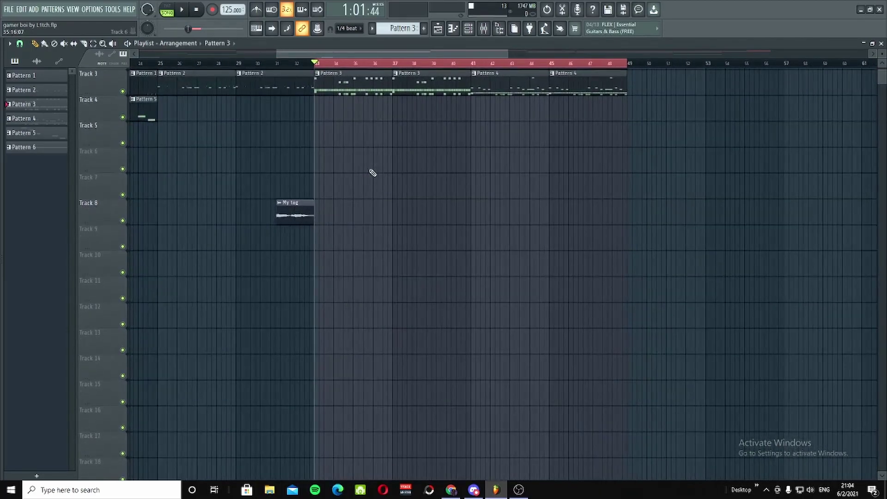
pyautogui.scroll(2, 373, 173)
pyautogui.keyDown('ctrl'); pyautogui.scroll(-3, 374, 175); pyautogui.keyUp('ctrl')
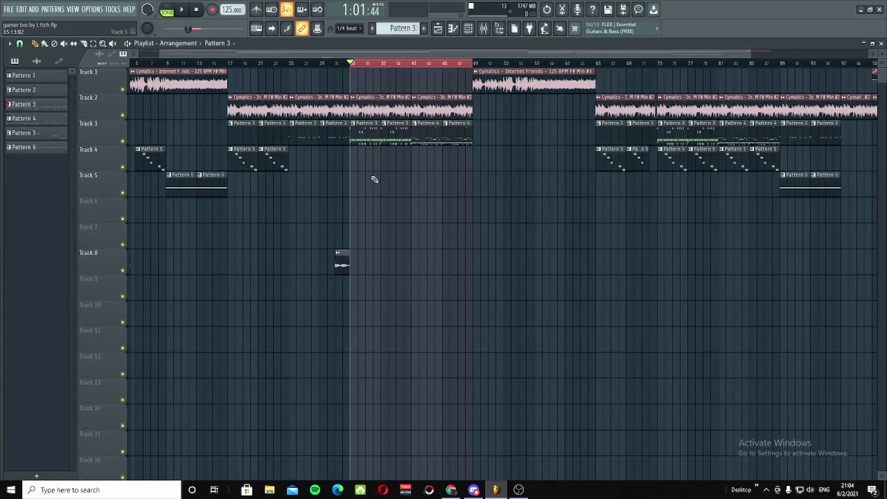